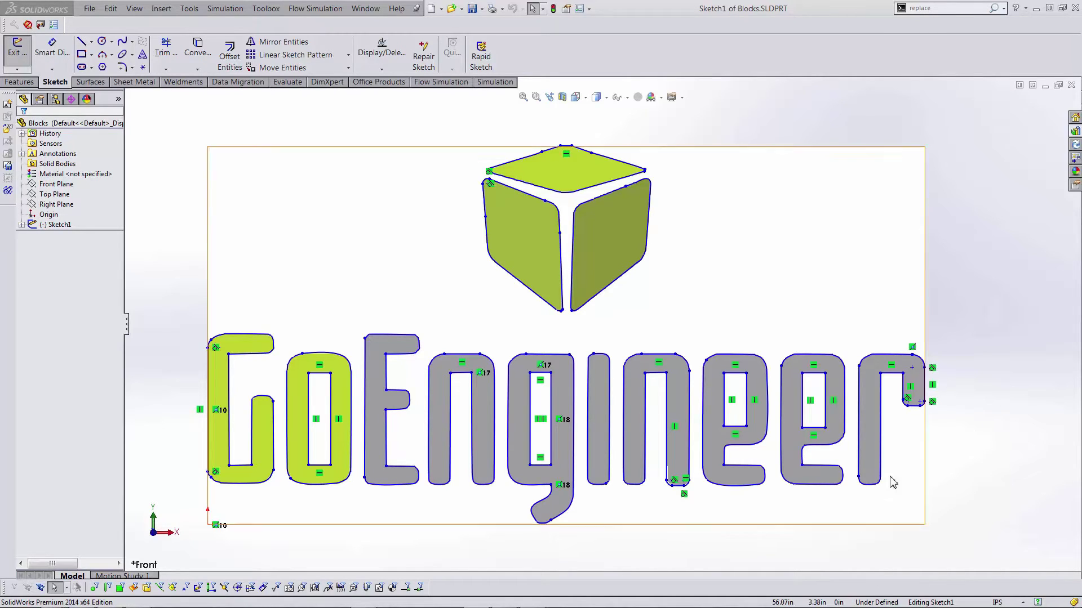
Step: Reshape the r letter's spline point outward, then undo the change
drag(886, 479, 925, 455)
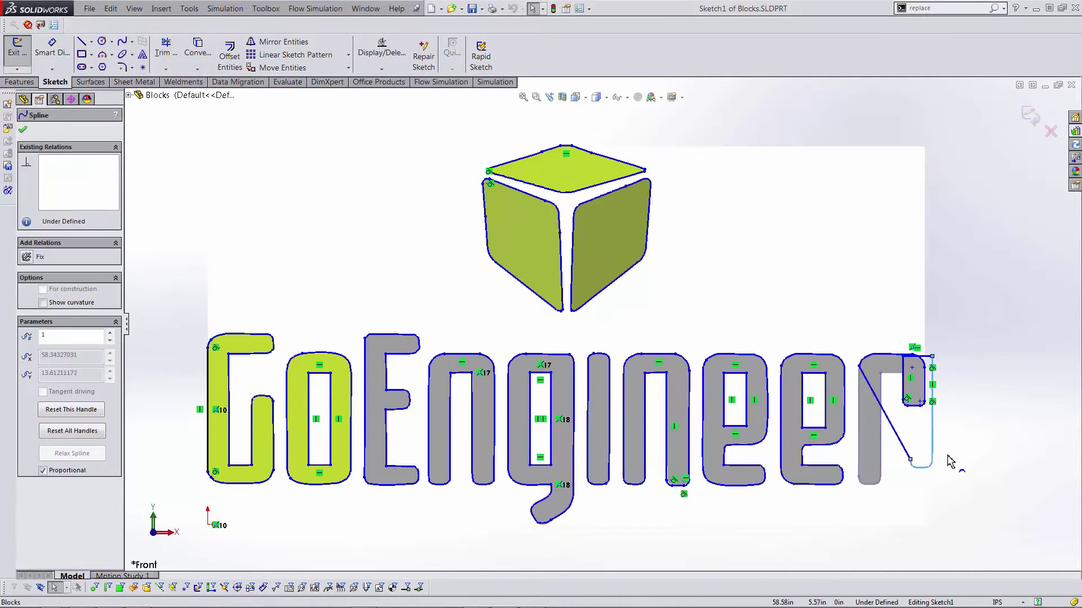
click(996, 477)
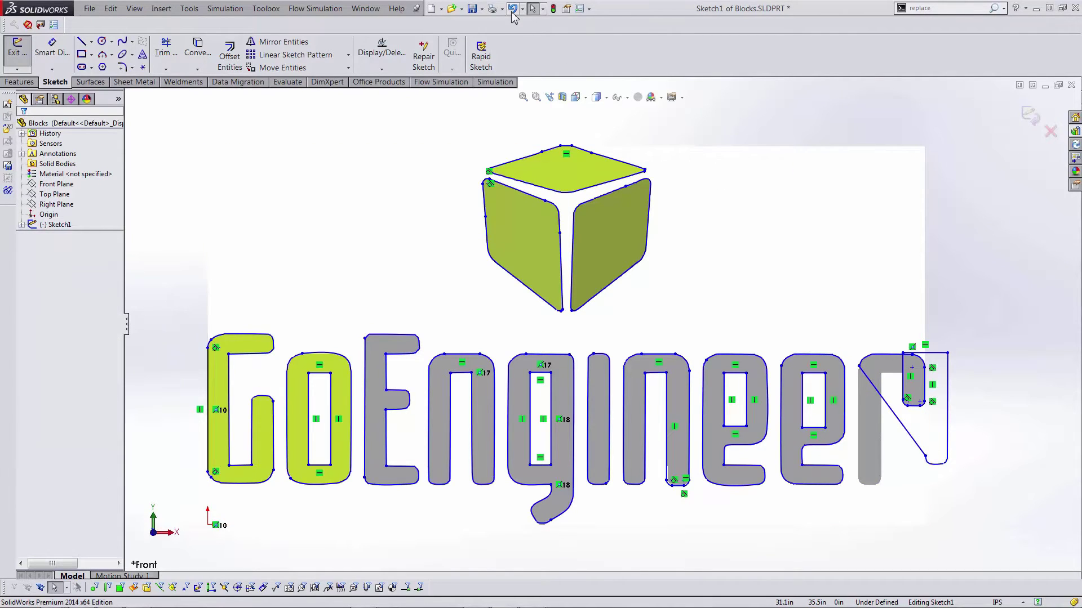
click(512, 8)
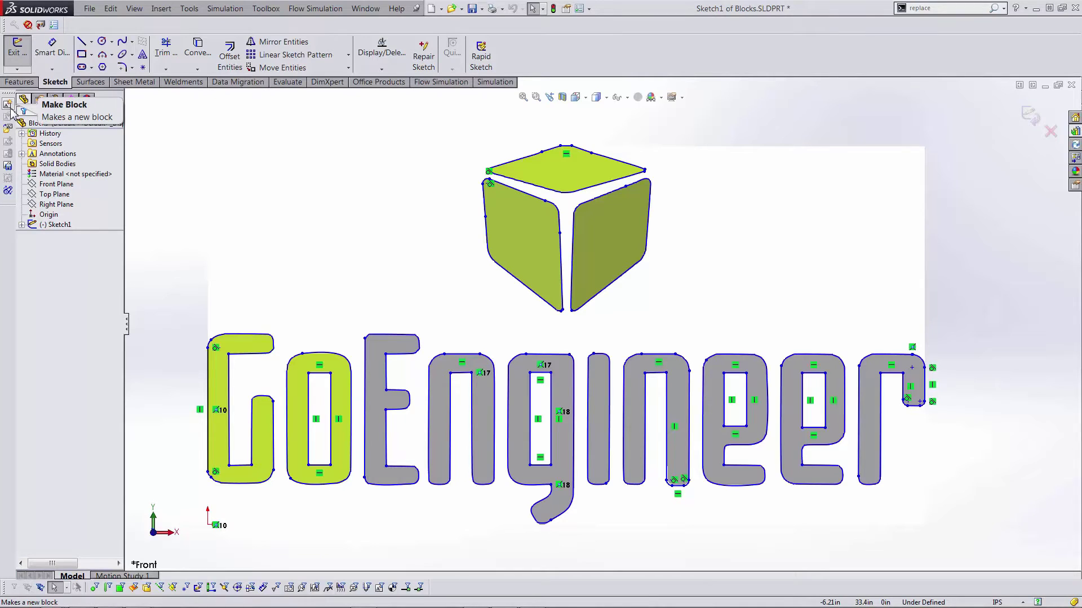
Step: Make Block1-1 from all the GoEngineer letter outlines using the Blocks toolbar
right_click(7, 178)
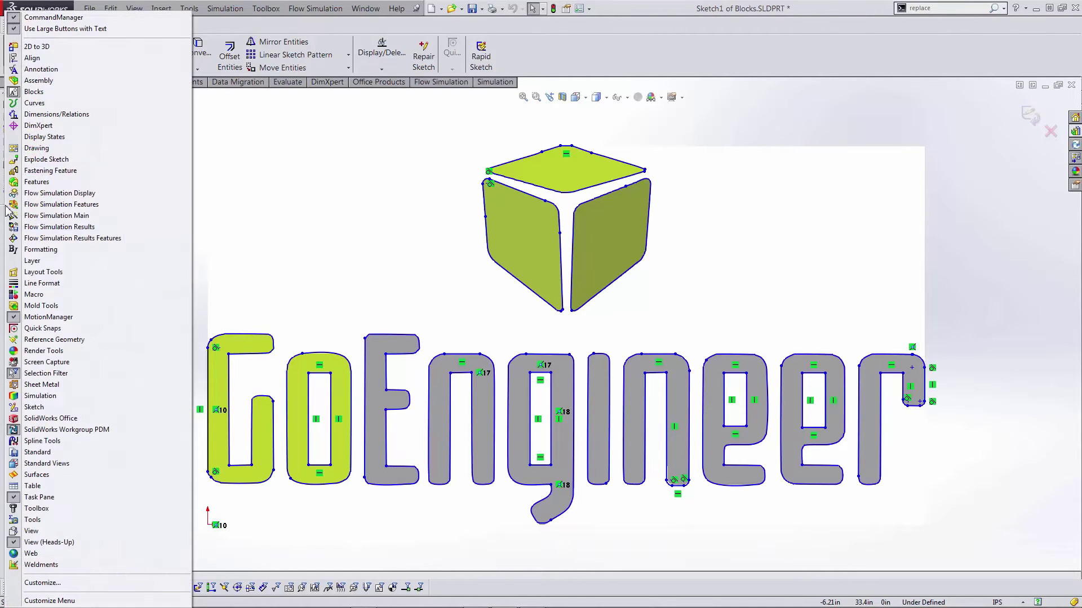
click(40, 94)
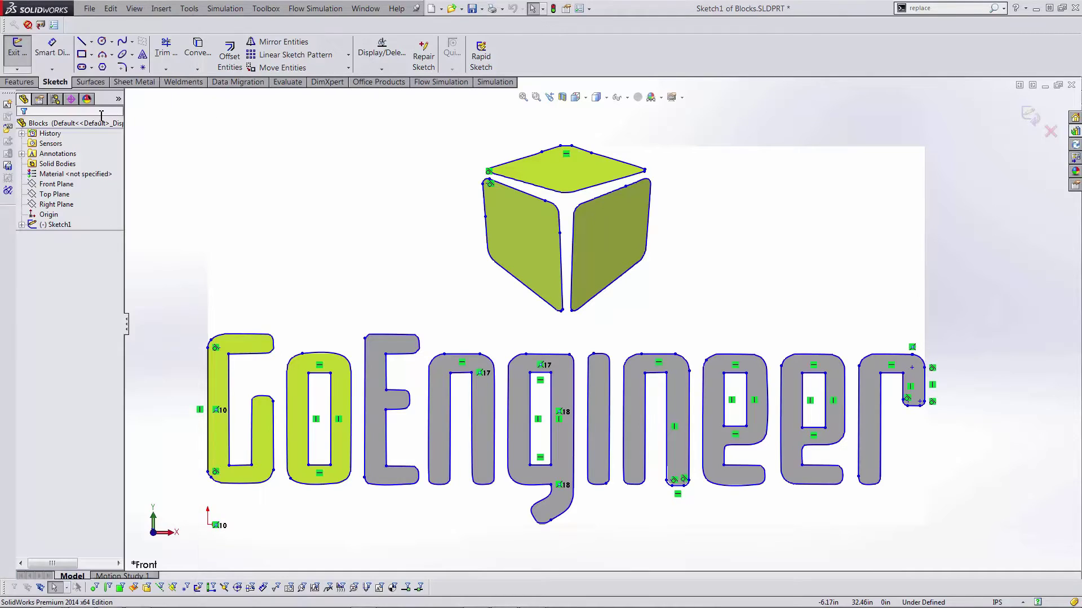
click(8, 108)
mouse_move(167, 320)
mouse_down()
mouse_move(226, 372)
mouse_move(753, 558)
mouse_move(964, 543)
mouse_up()
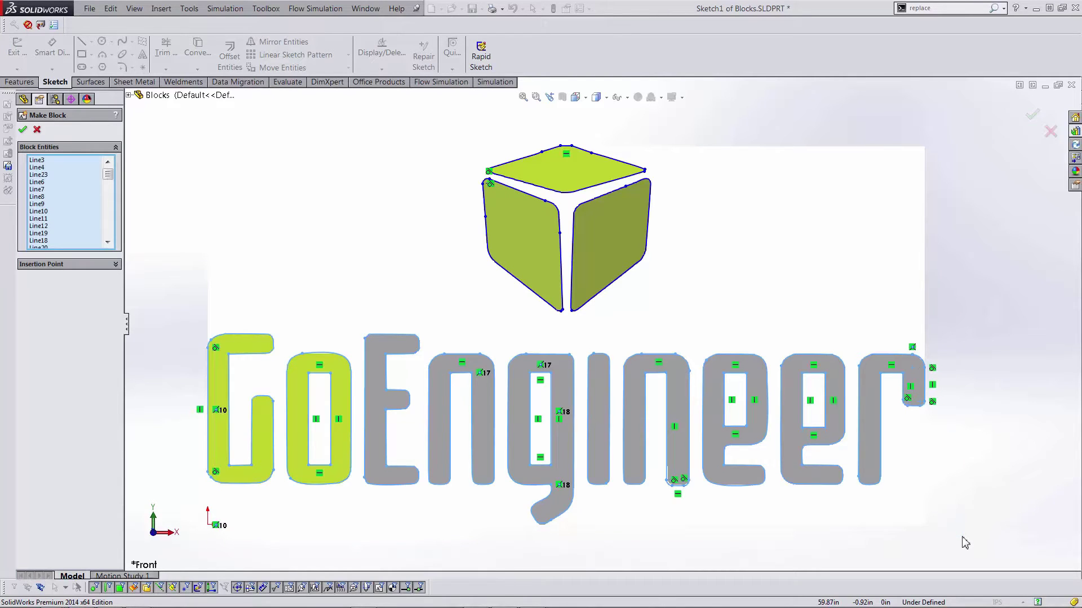
key(Return)
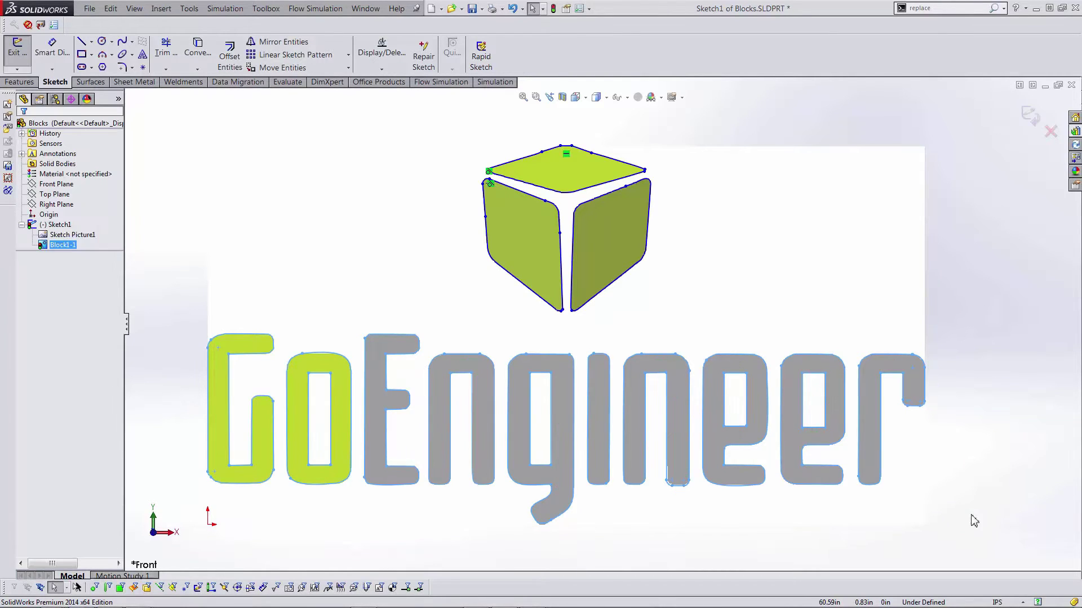
mouse_move(927, 406)
mouse_down()
mouse_move(884, 234)
mouse_move(776, 391)
mouse_move(1000, 401)
mouse_move(862, 350)
mouse_move(866, 427)
mouse_move(917, 404)
mouse_up()
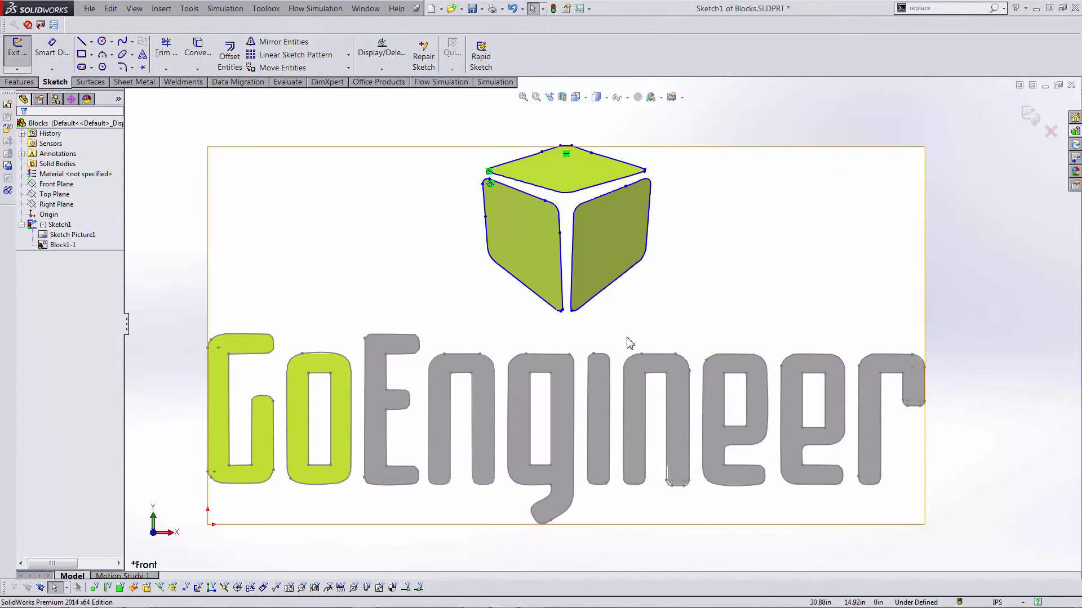
Step: Edit Block1-1 to add the cube's outline edges, then return to Sketch1
click(61, 244)
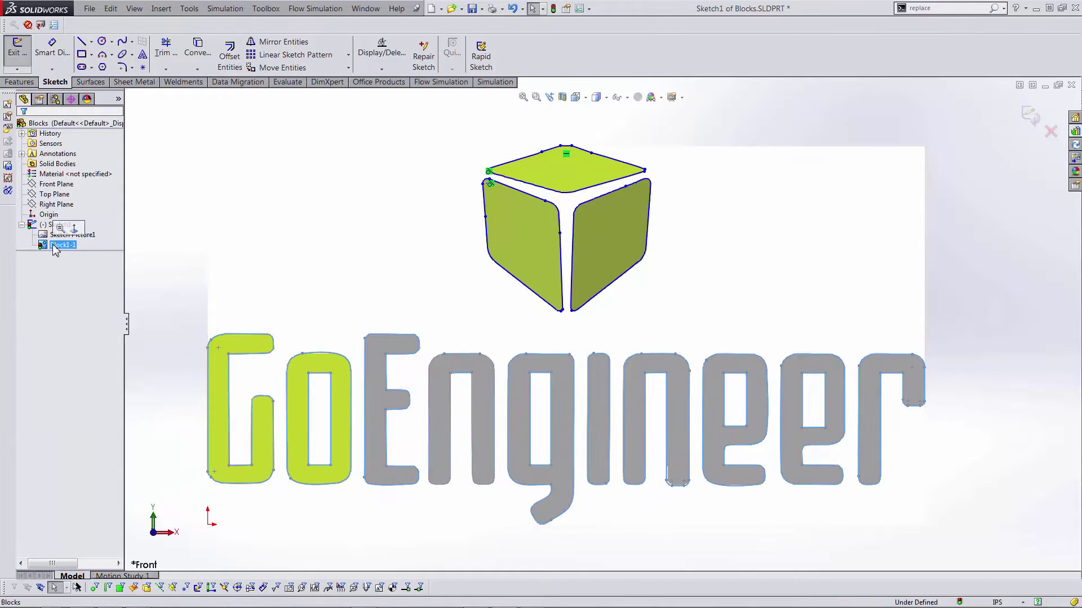
click(8, 118)
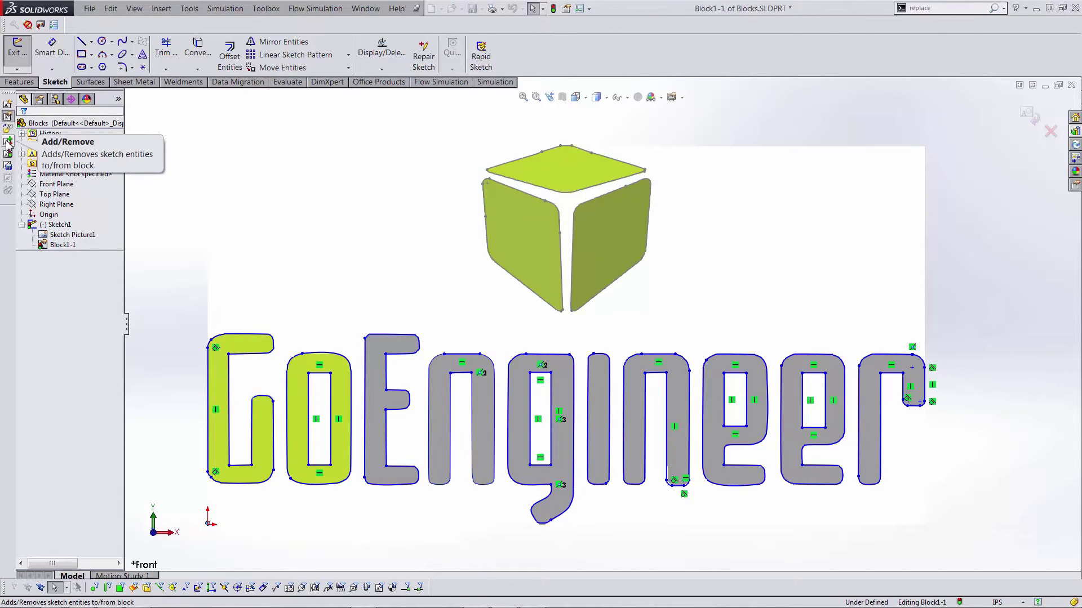
click(8, 142)
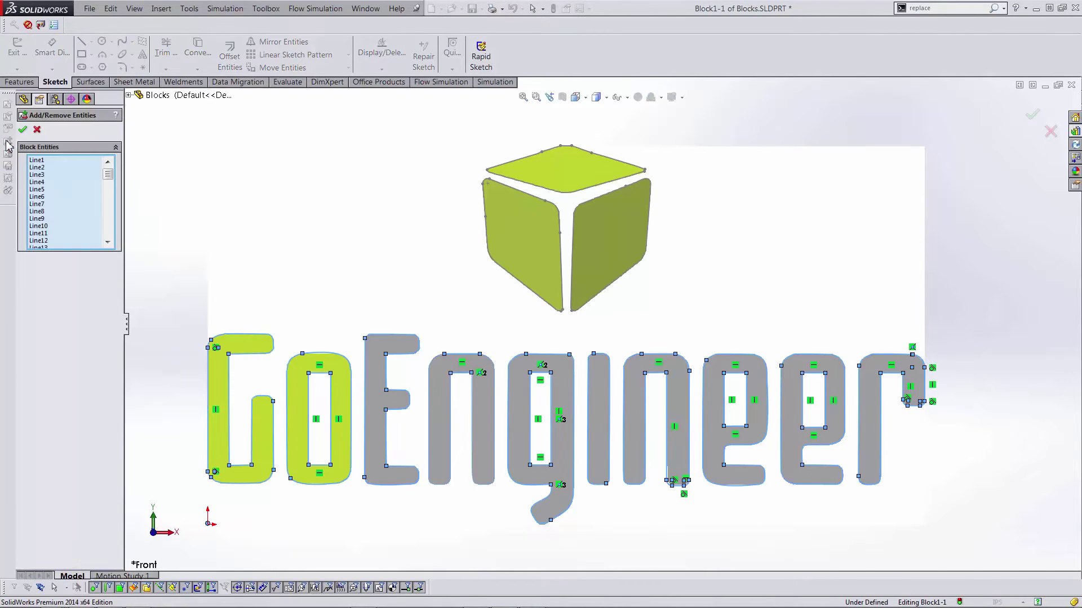
click(543, 304)
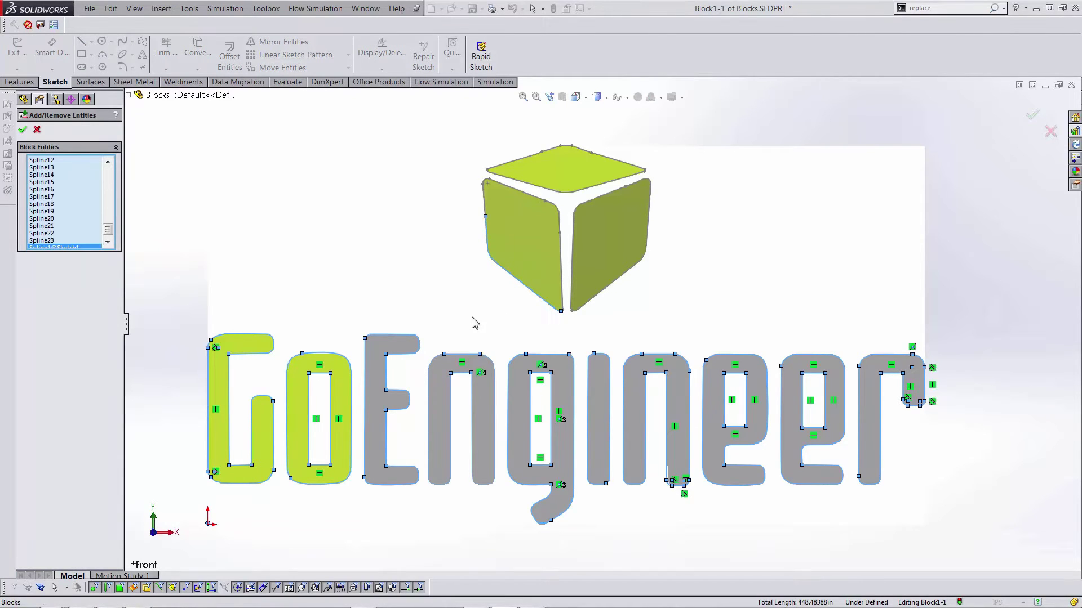
drag(453, 121, 713, 332)
click(37, 130)
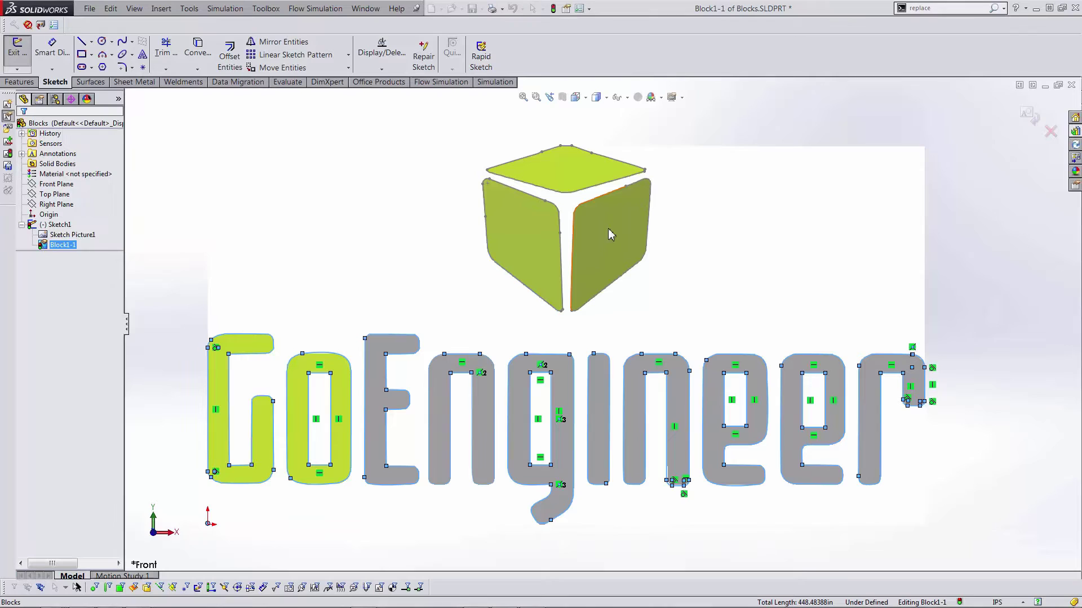
click(1025, 117)
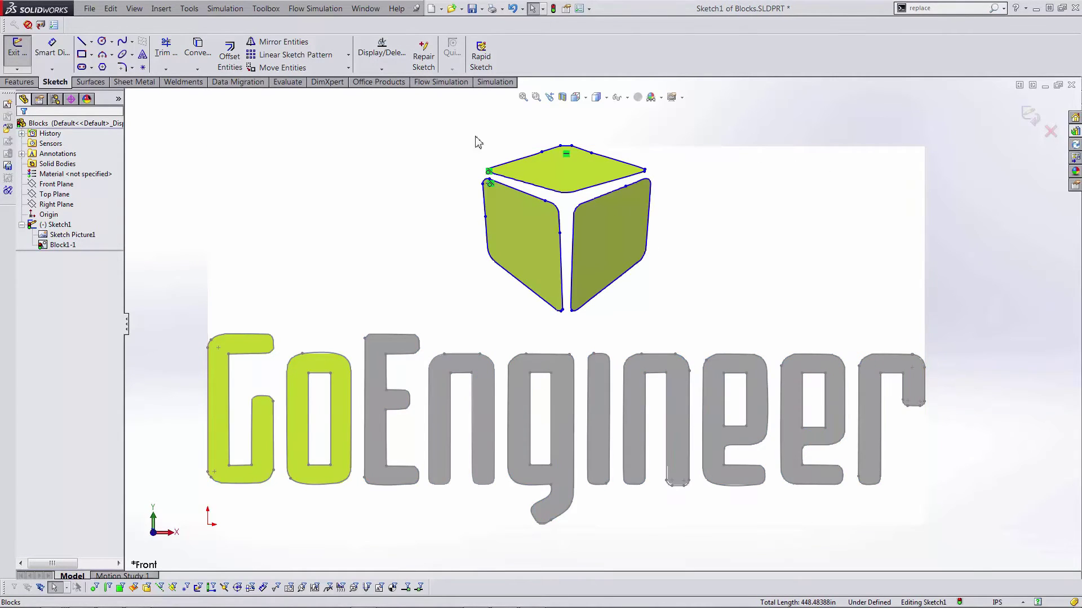
Step: Make the whole cube sketch into a new block, Block2-1
key(ctrl+b)
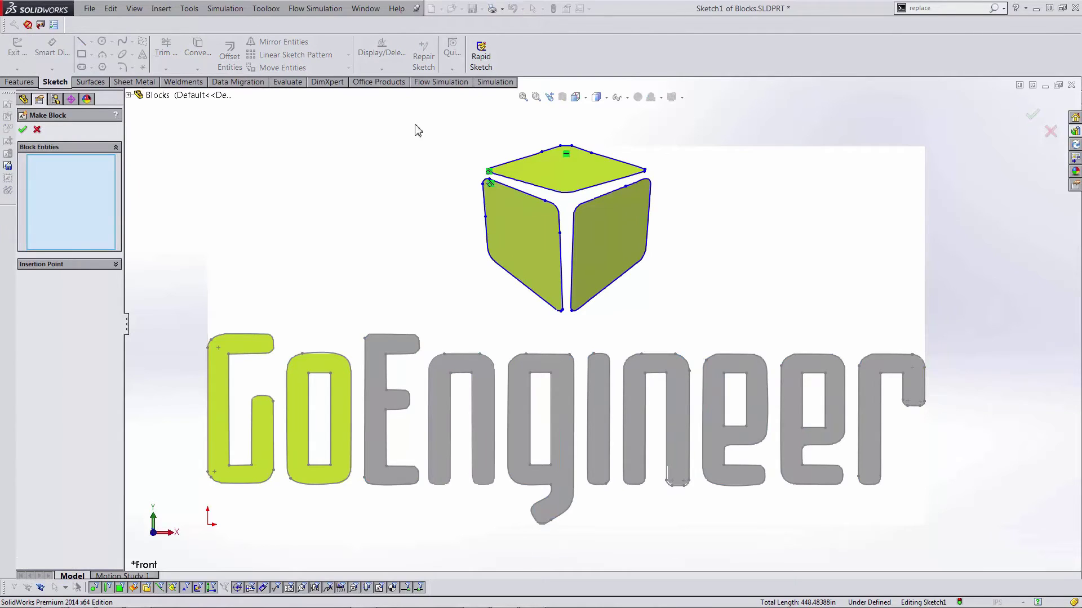
mouse_move(413, 123)
mouse_down()
mouse_move(713, 317)
mouse_move(736, 349)
mouse_move(718, 324)
mouse_up()
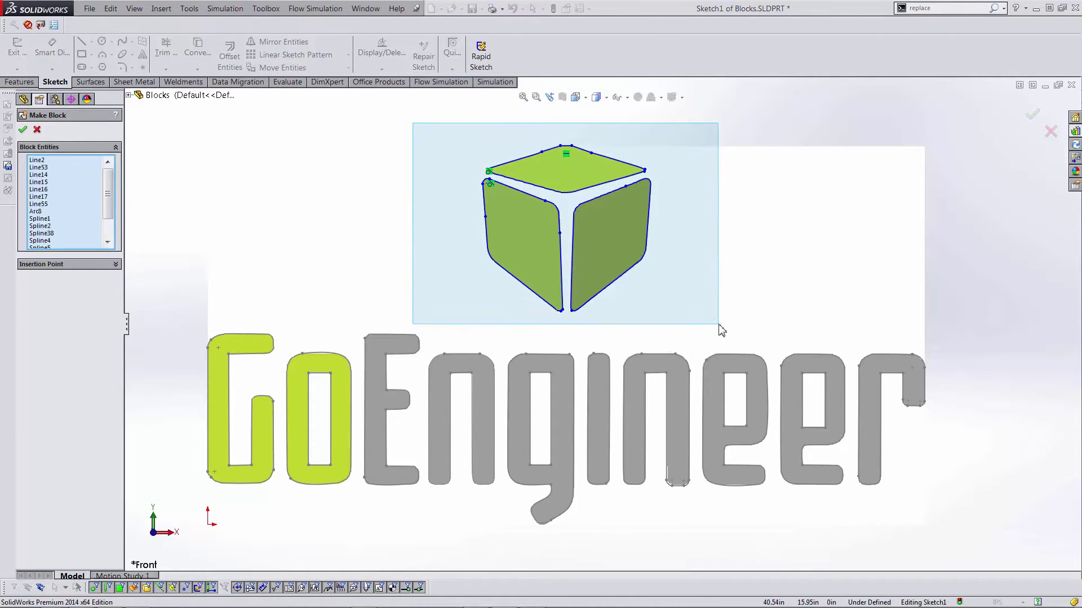
click(23, 129)
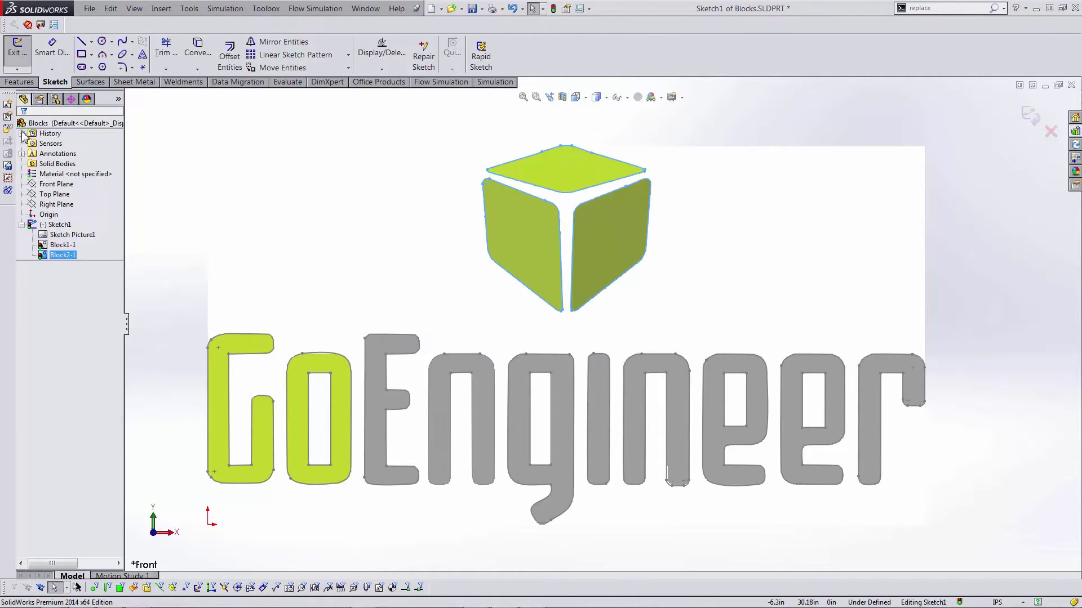
click(949, 282)
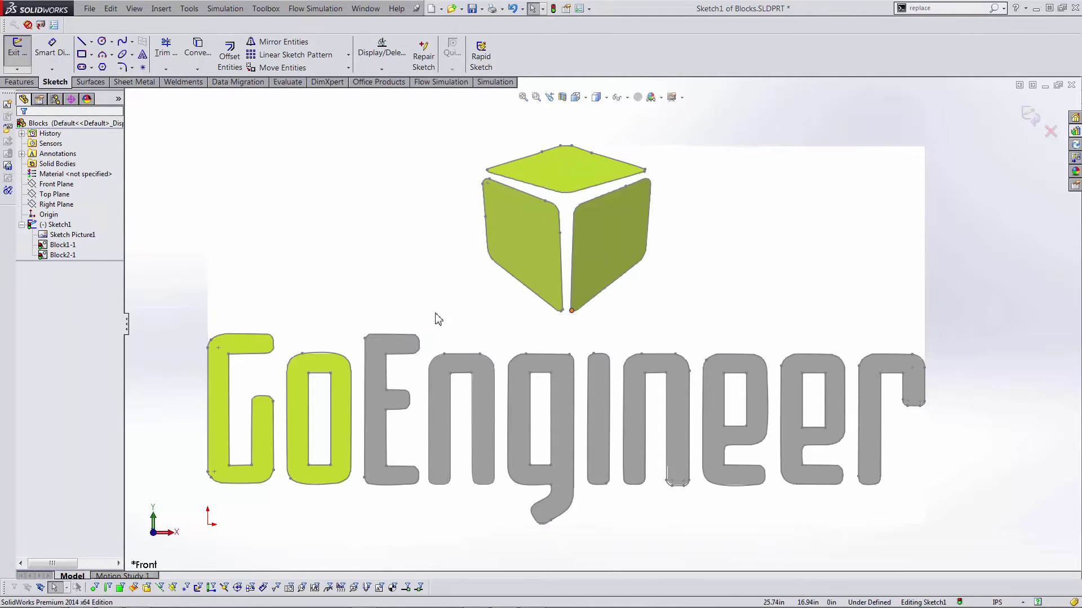
Step: Nest the cube block inside the GoEngineer Block1-1, then exit the sketch
click(249, 334)
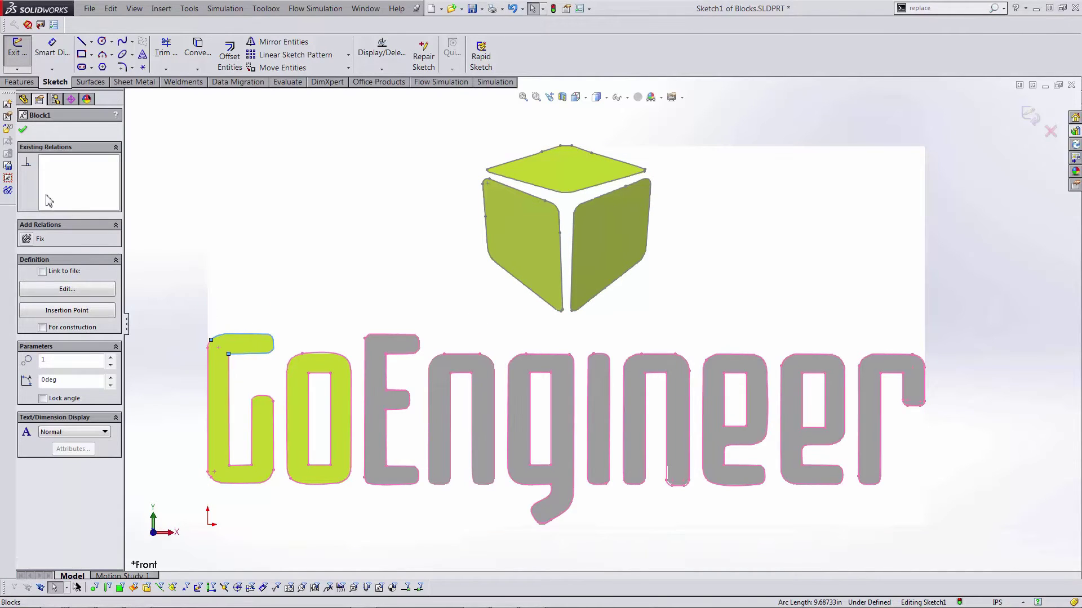
click(8, 117)
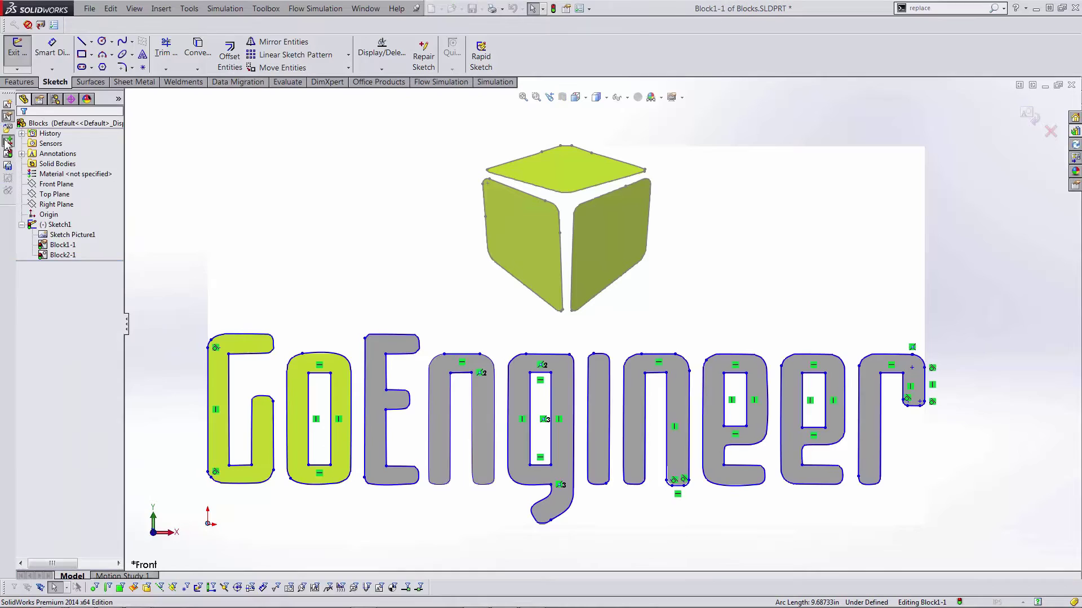
click(8, 141)
click(12, 100)
click(63, 245)
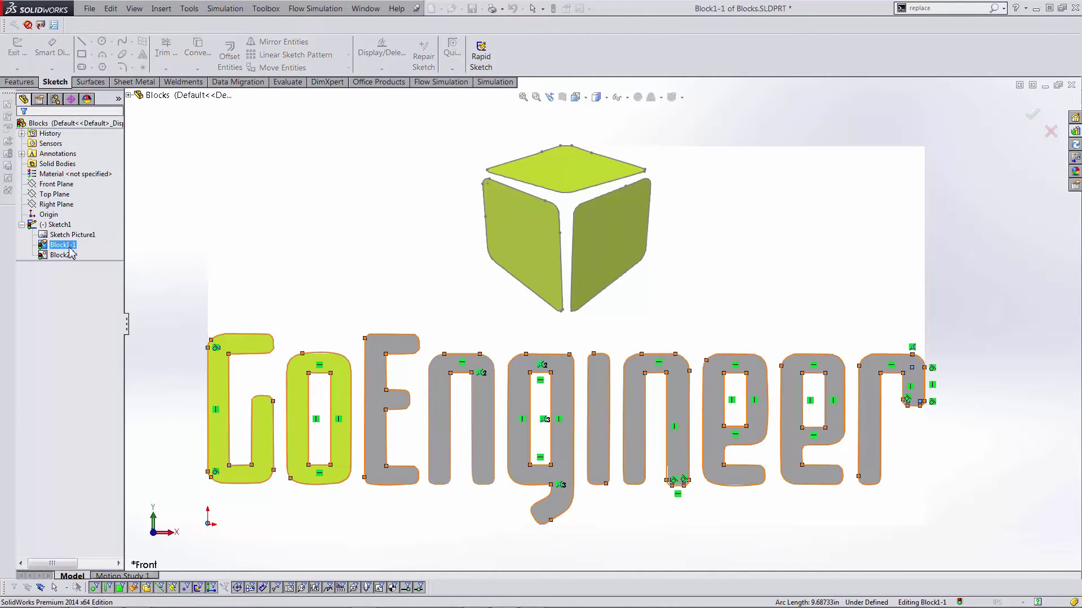
click(63, 255)
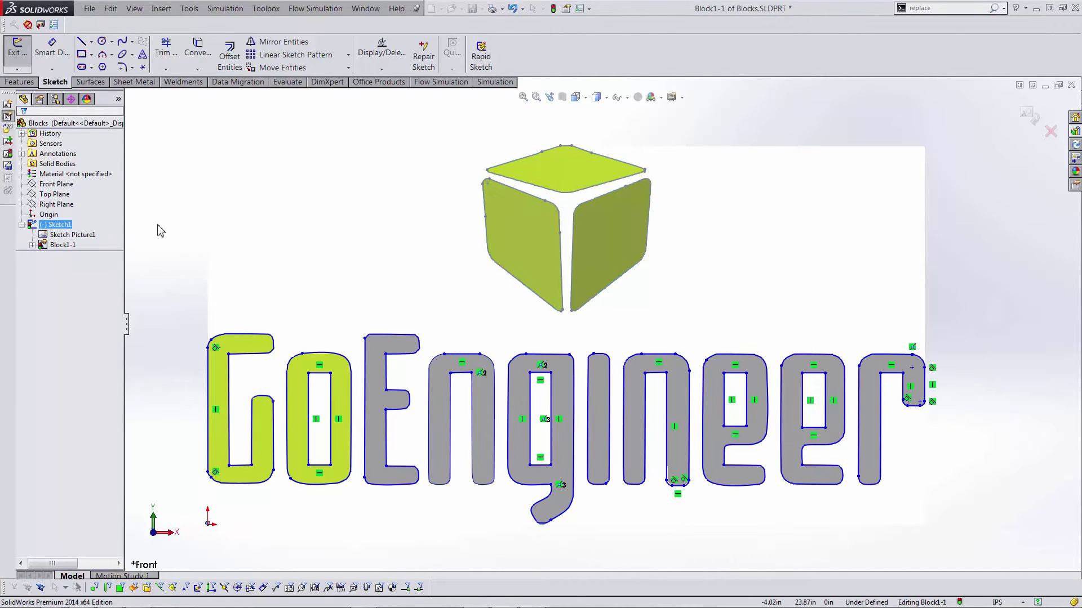
click(1027, 113)
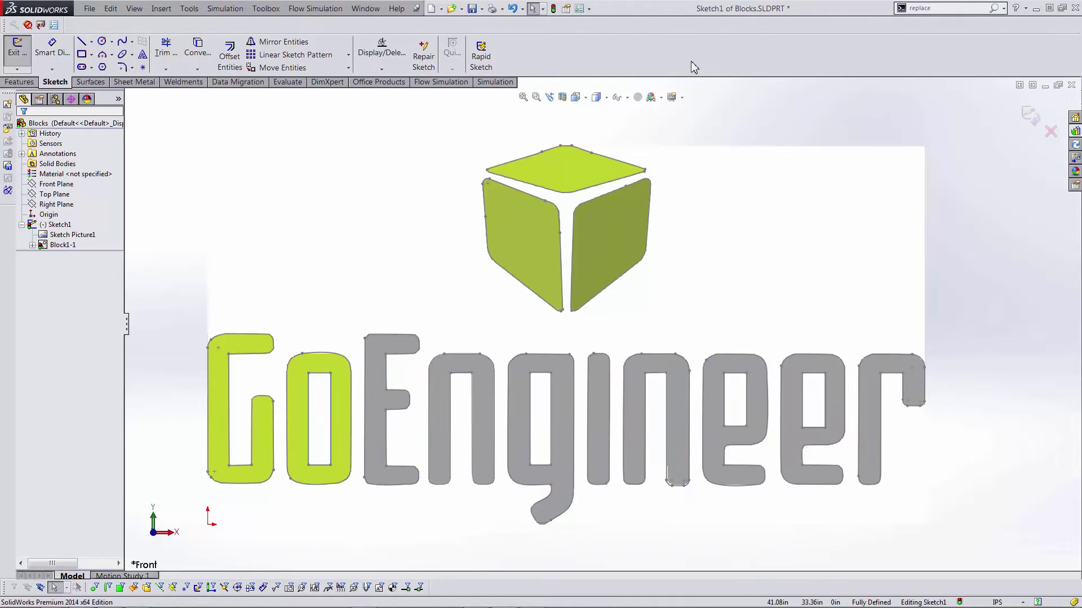
Step: Edit Sketch1 and move the logo block up and right off the picture
double_click(732, 356)
mouse_move(736, 355)
mouse_down()
mouse_move(780, 296)
mouse_move(848, 295)
mouse_move(902, 333)
mouse_move(614, 330)
mouse_move(652, 345)
mouse_move(724, 310)
mouse_move(684, 319)
mouse_up()
scroll(919, 358, up, 2)
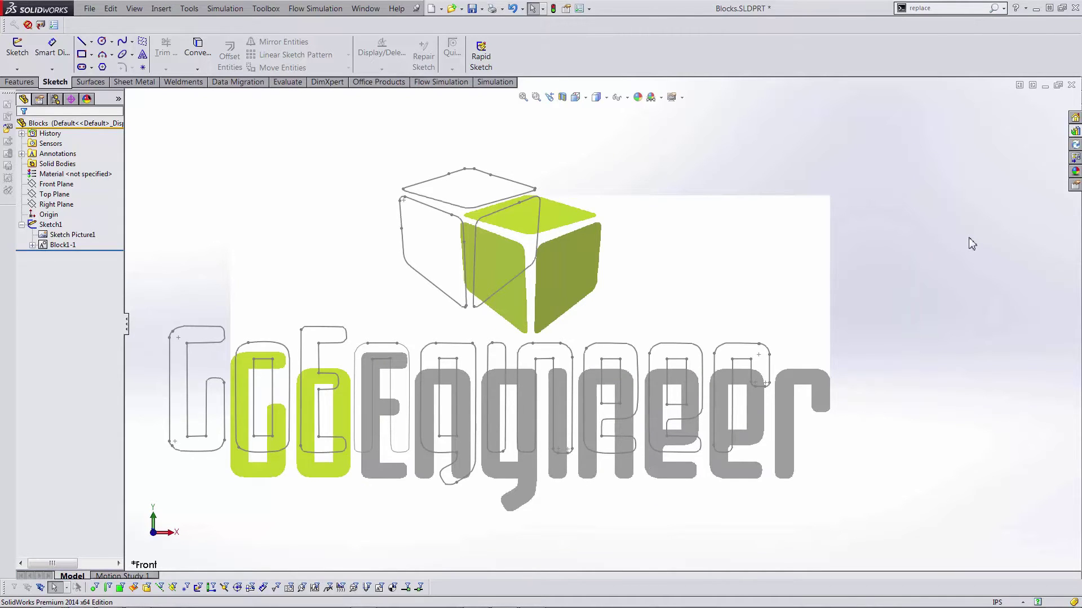
Step: Suppress Sketch Picture1 and select the whole Block1-1 logo block
right_click(73, 234)
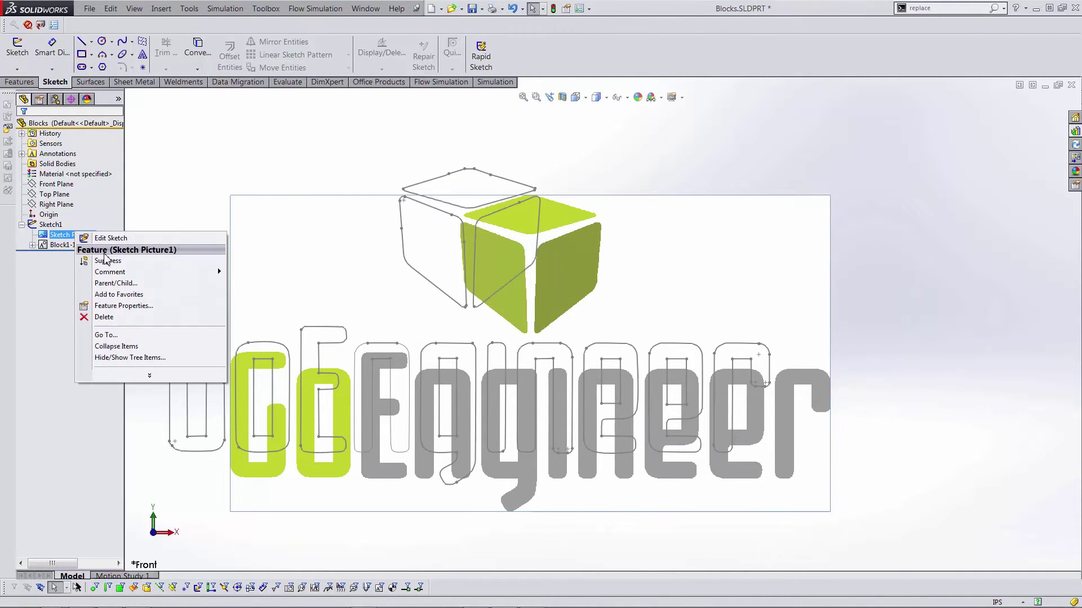
click(107, 260)
scroll(586, 304, up, 1)
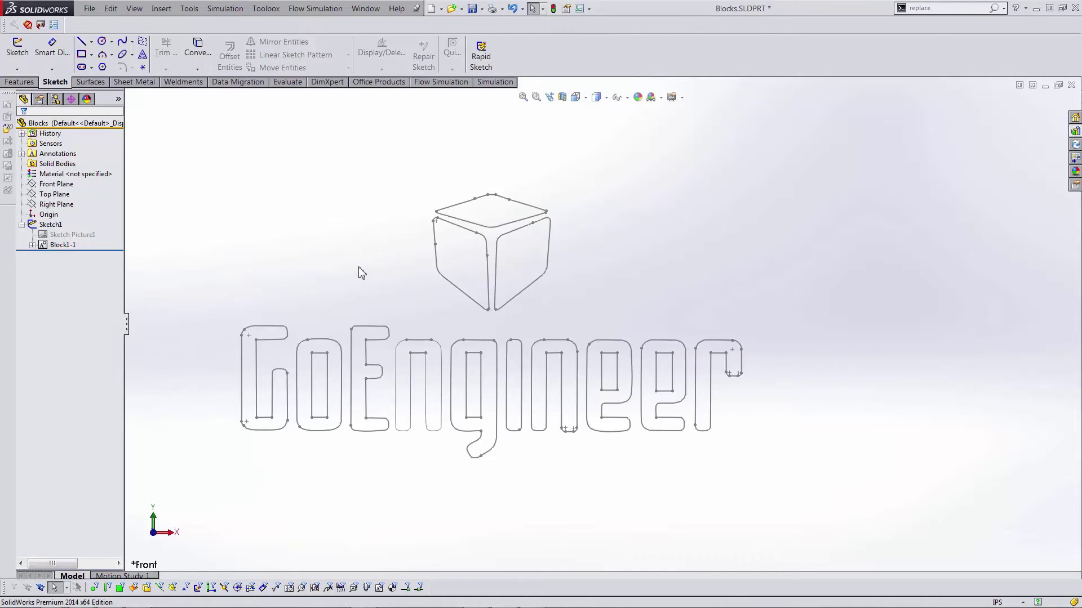
scroll(338, 282, down, 1)
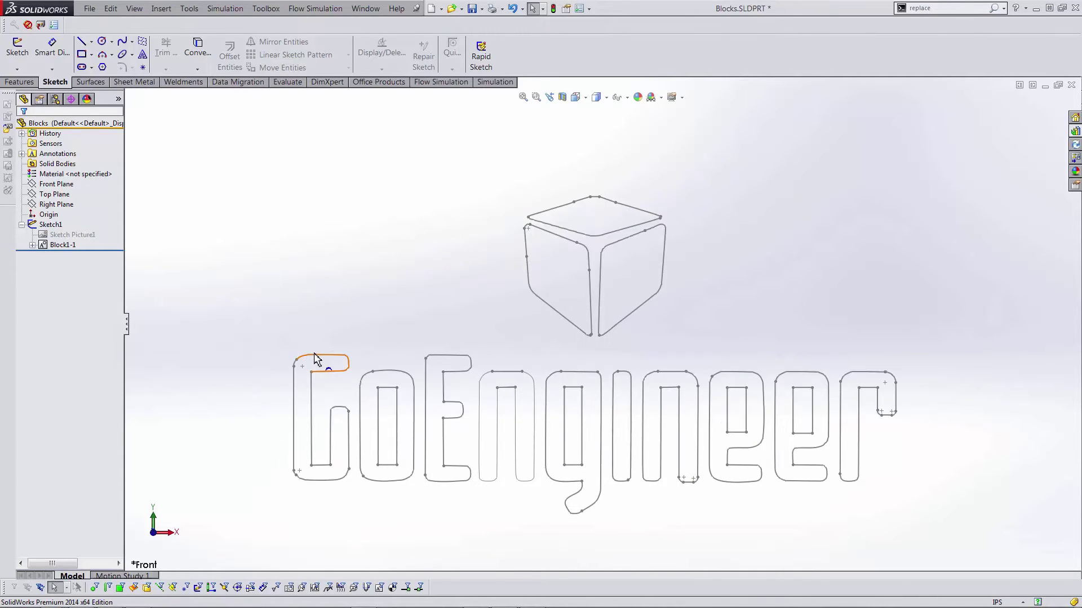
click(315, 359)
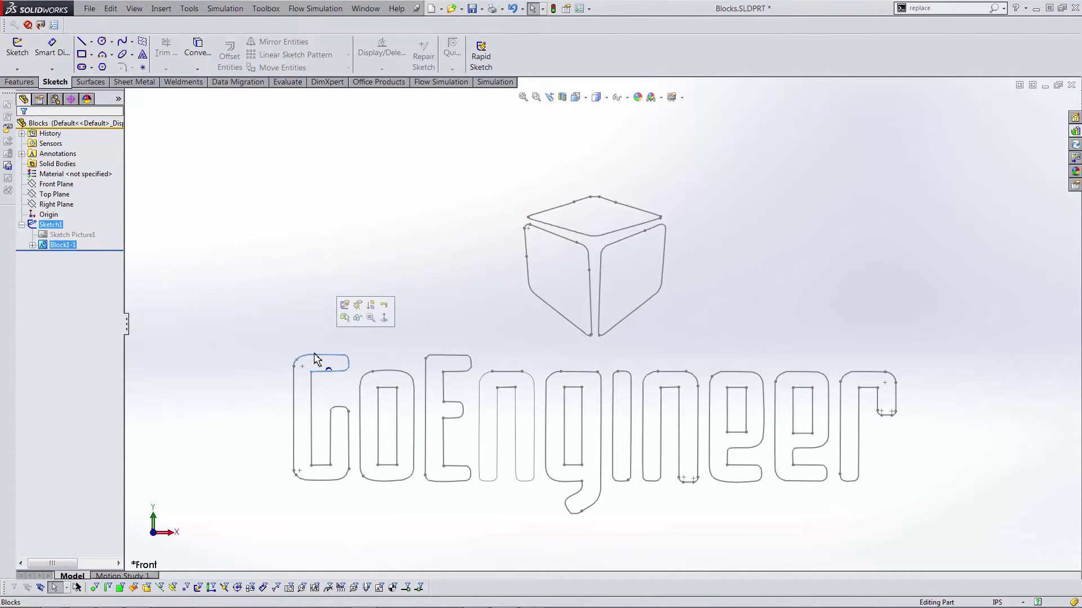
click(58, 245)
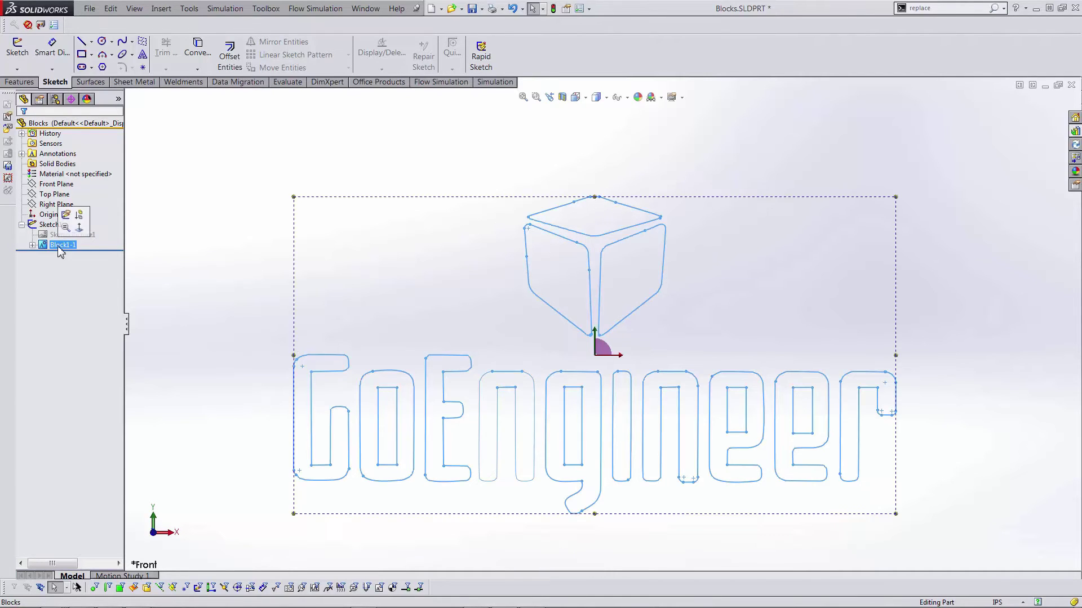
Step: Save the logo block as Block1.SLDBLK in the design library's Extra folder
click(7, 167)
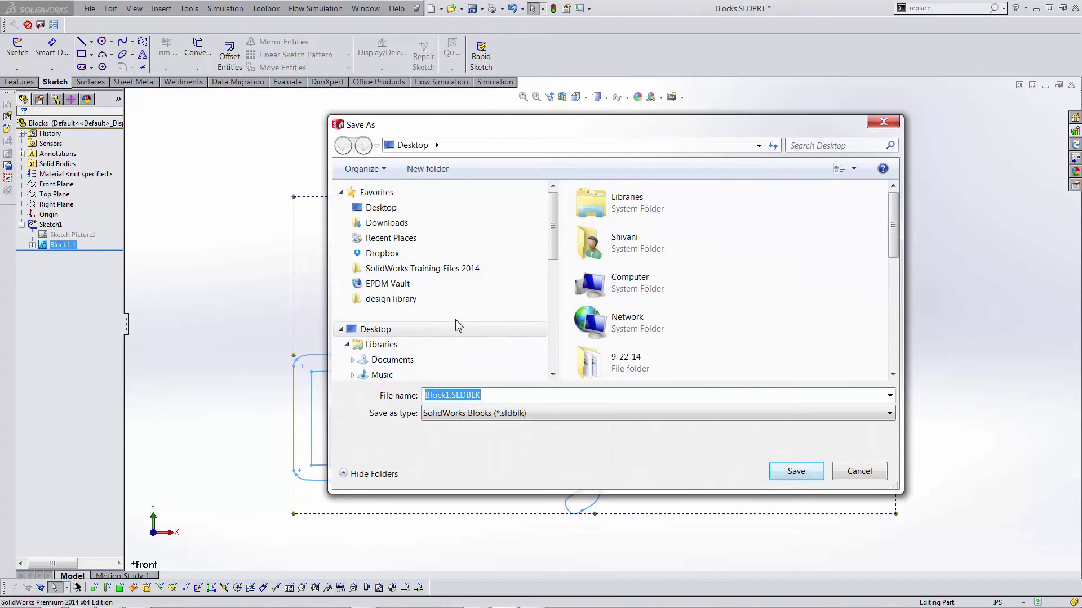
click(394, 299)
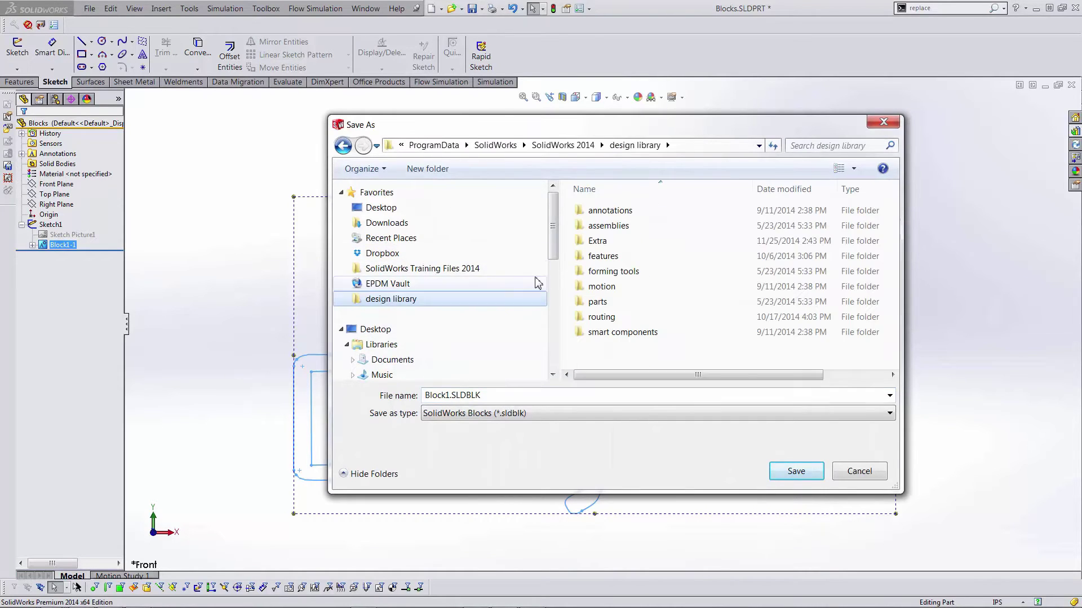
double_click(590, 244)
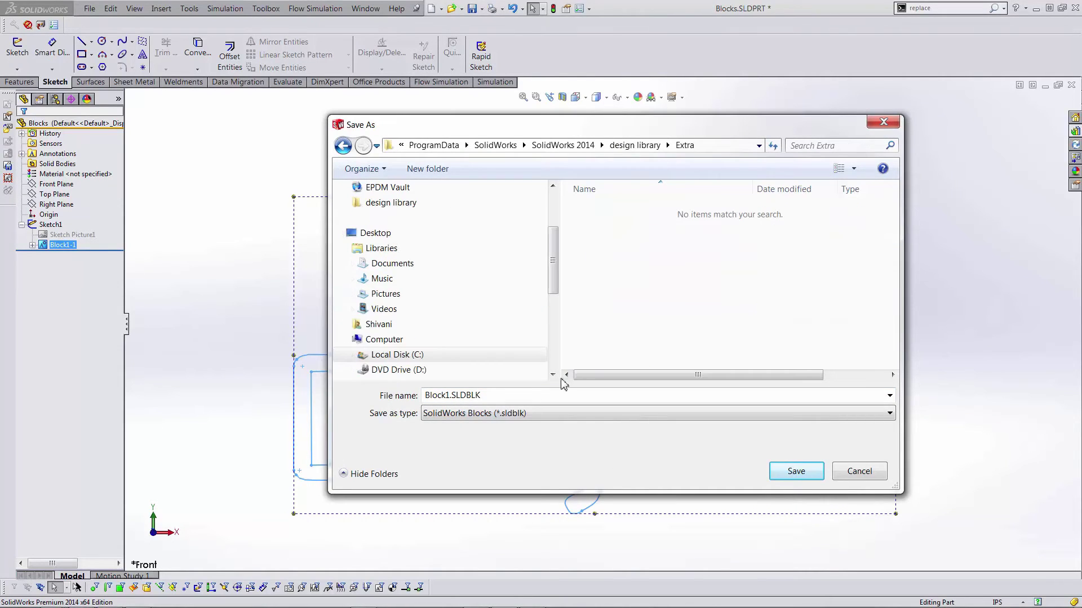
click(796, 473)
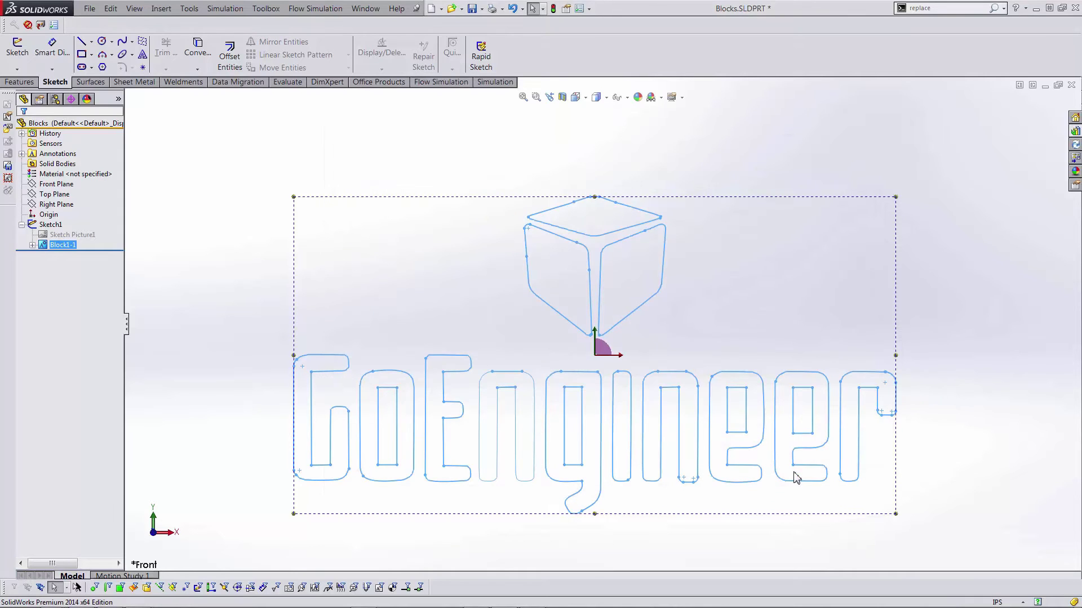
click(971, 398)
key(ctrl+1)
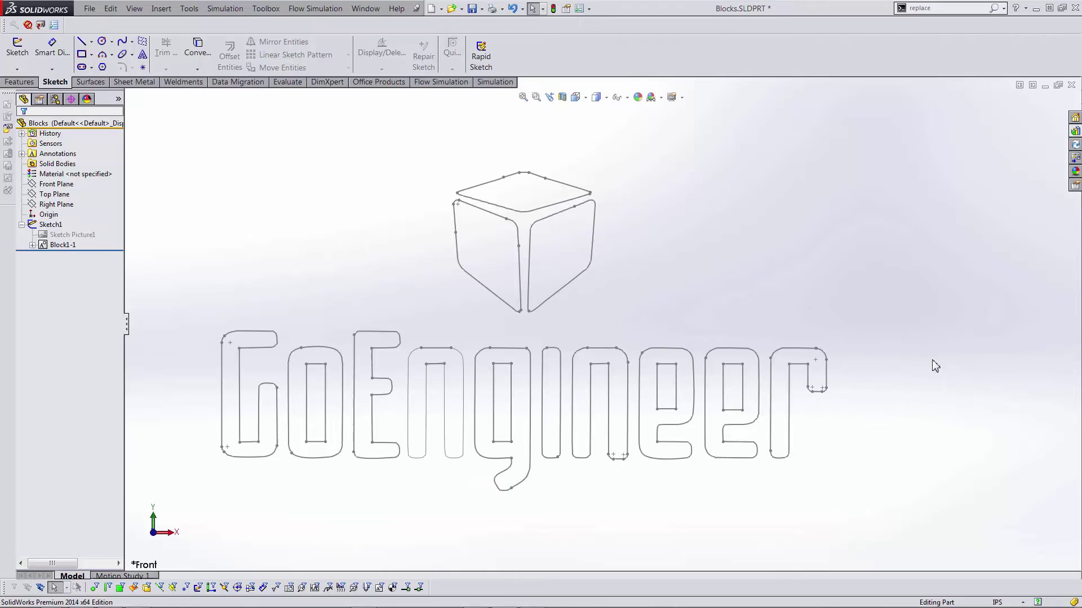
Step: Insert a copy of Block1 from Design Library > Extra into a new sketch
click(1074, 130)
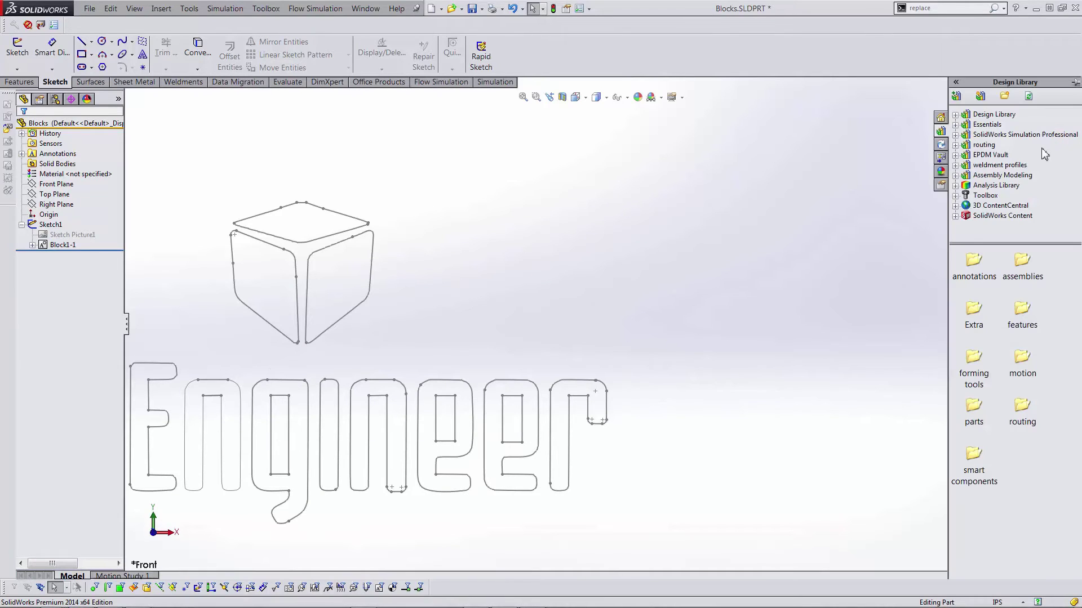
click(955, 116)
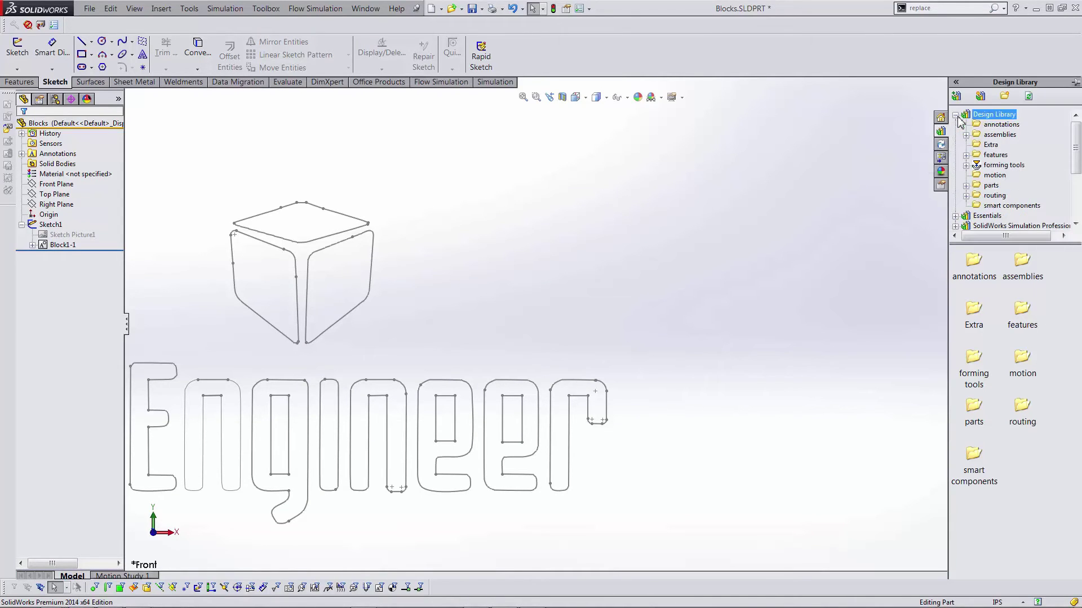
click(989, 146)
drag(974, 310, 792, 284)
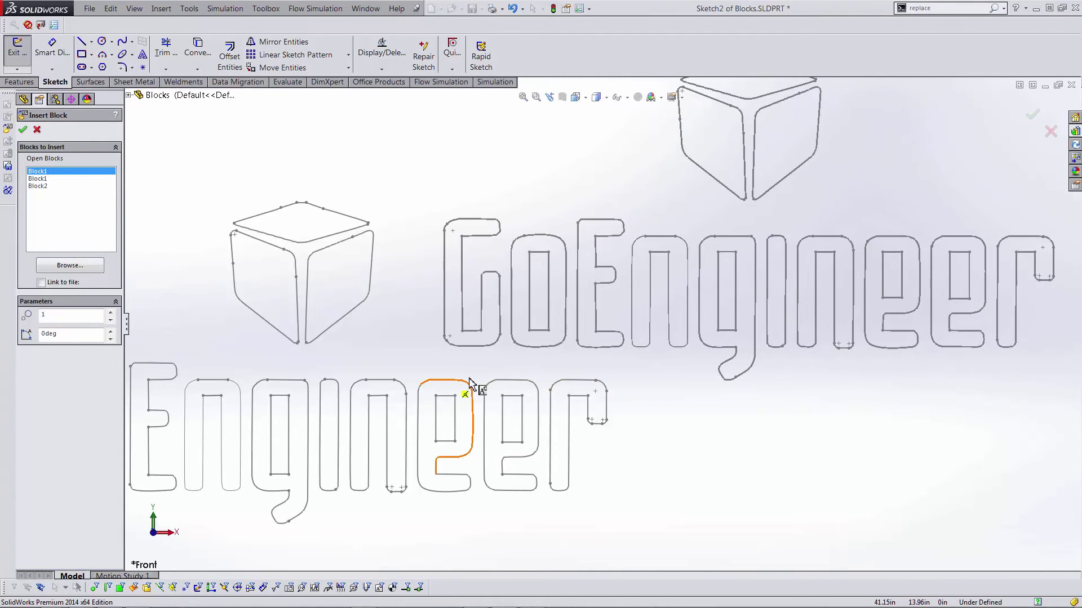
click(494, 357)
scroll(839, 283, up, 3)
scroll(828, 261, down, 5)
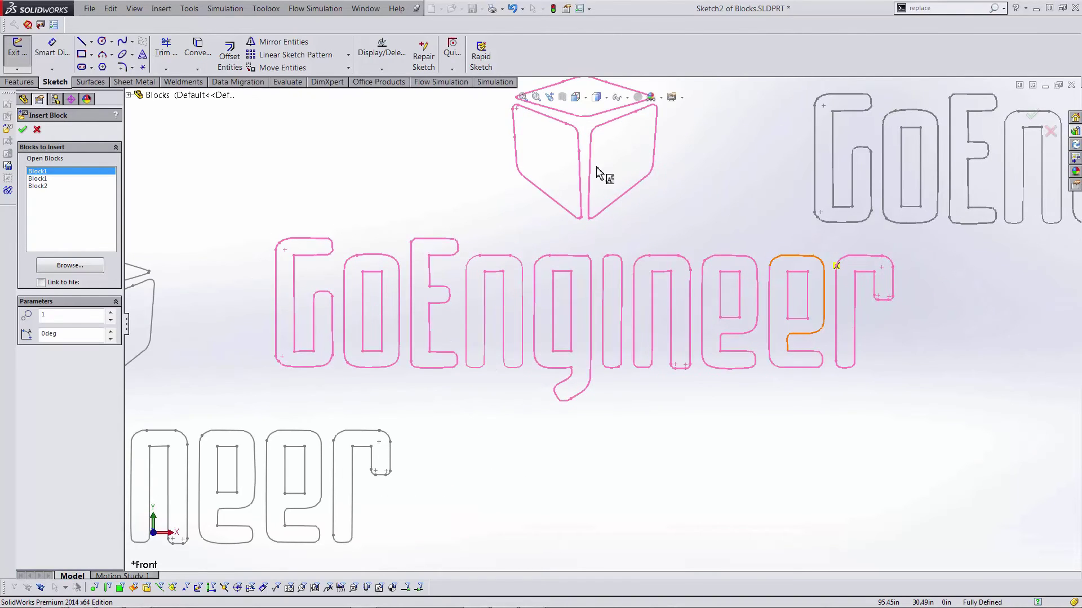
Step: Move the block's insertion point to the G's lower-left corner, scale 0.9, rotate 20°
click(23, 130)
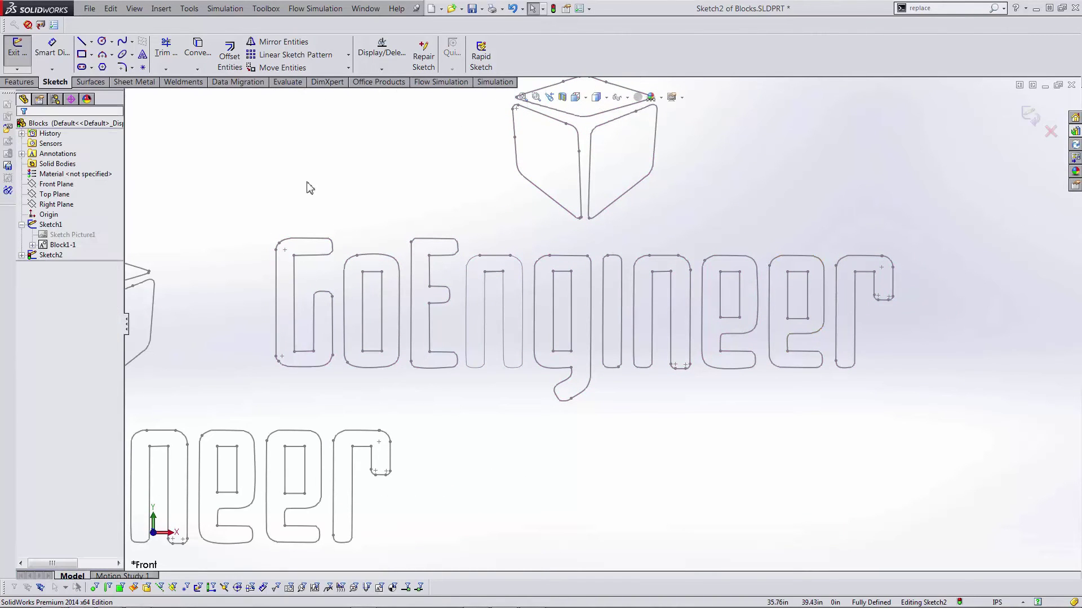
click(429, 241)
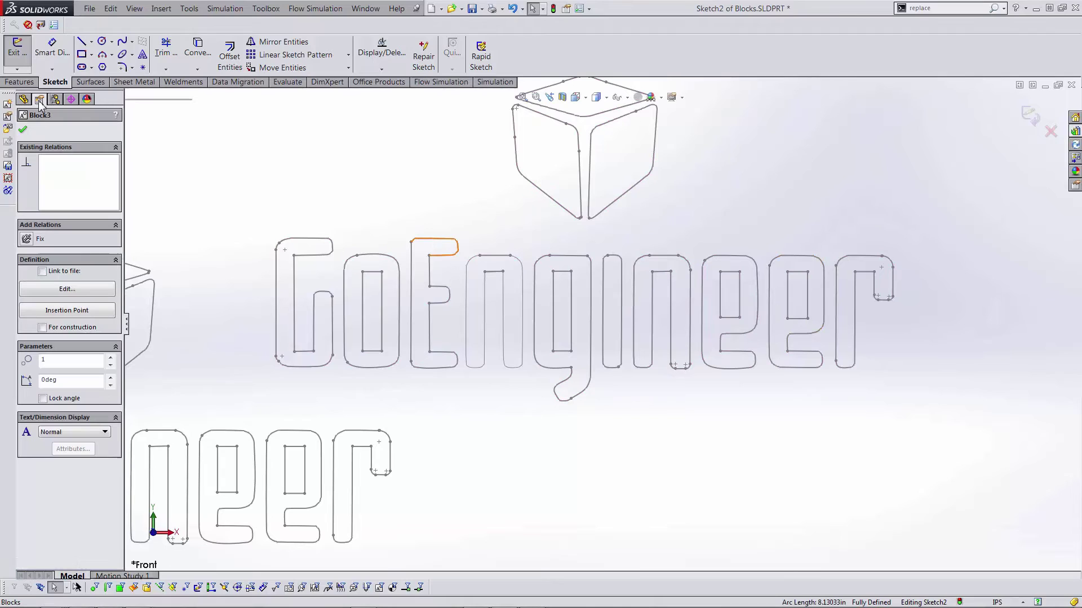
click(83, 315)
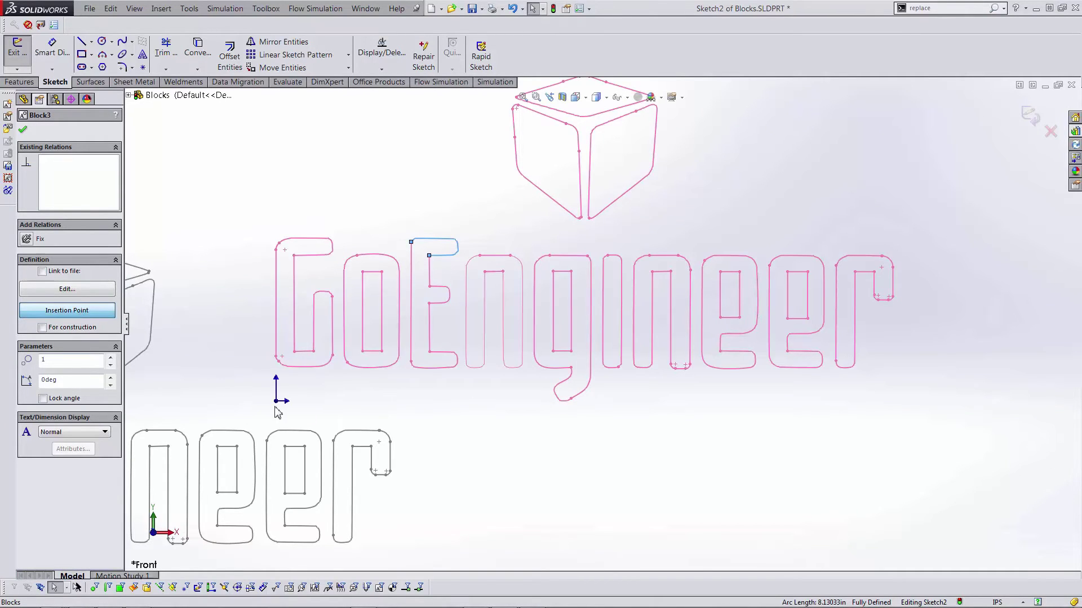
drag(276, 403, 277, 365)
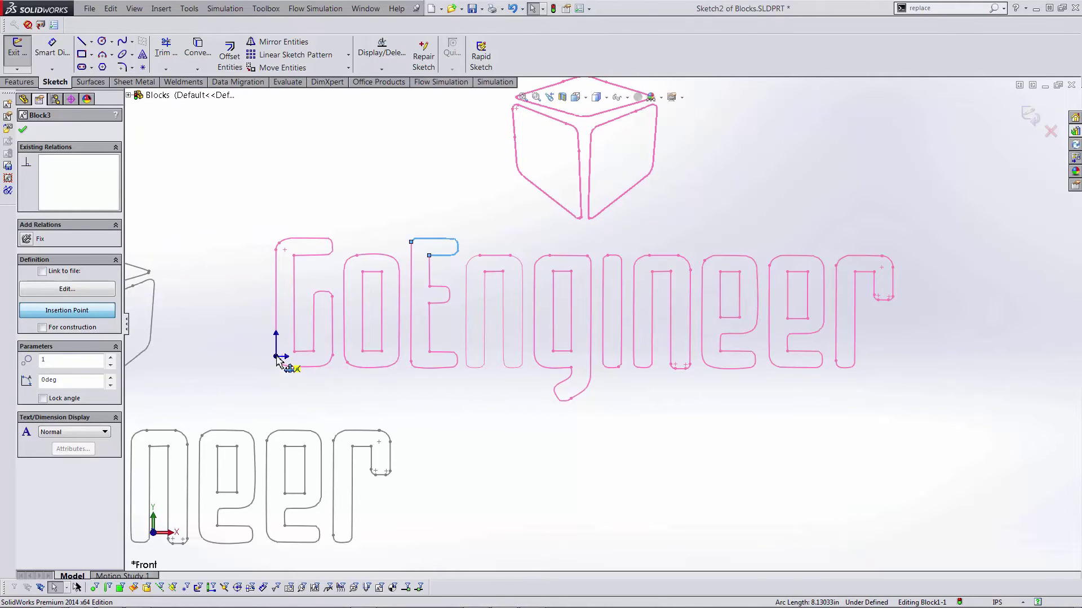
click(432, 430)
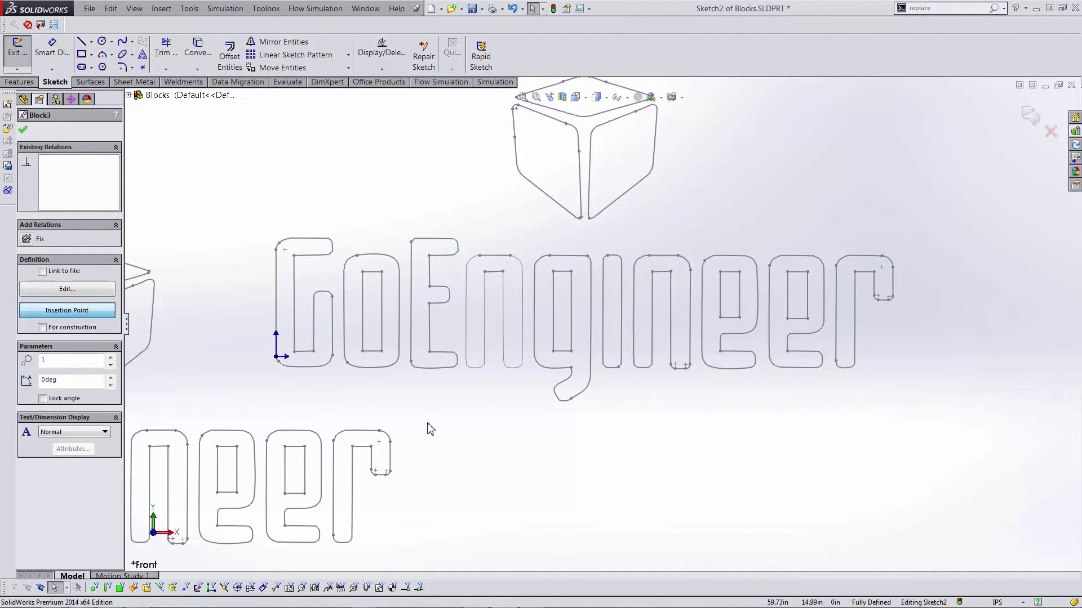
drag(110, 369, 112, 384)
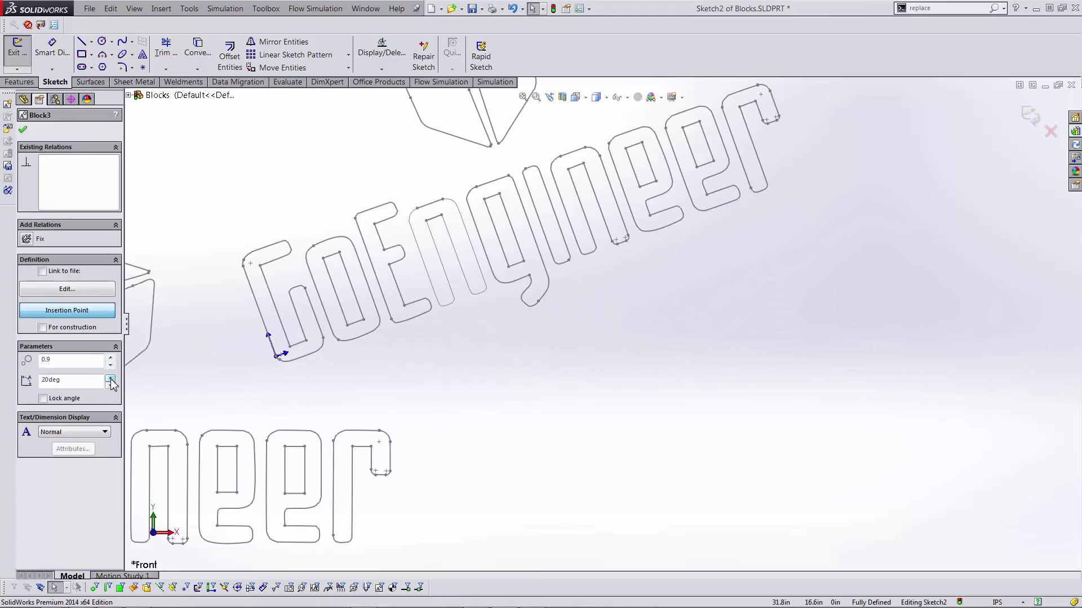
scroll(692, 324, up, 5)
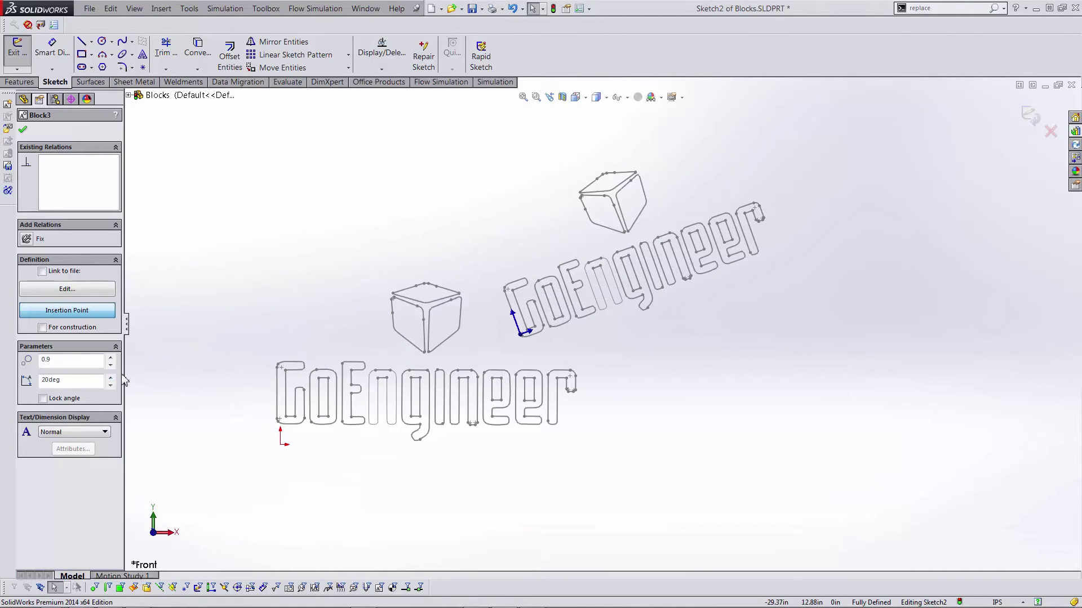
click(23, 131)
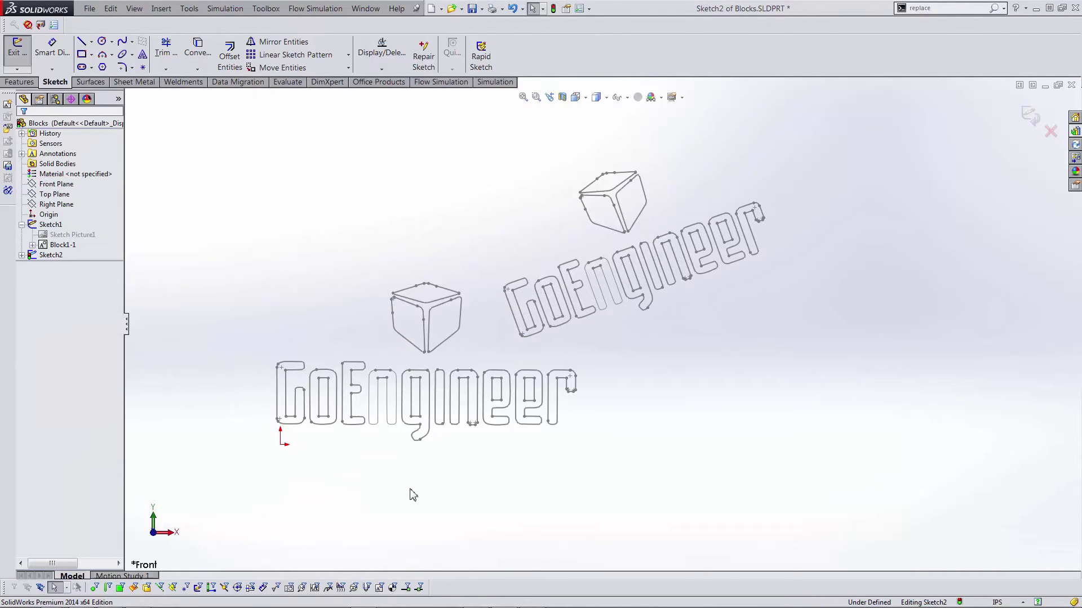
Step: Exit Sketch2 and reopen Sketch1 containing the original Block1-1
scroll(450, 423, down, 2)
scroll(451, 368, down, 1)
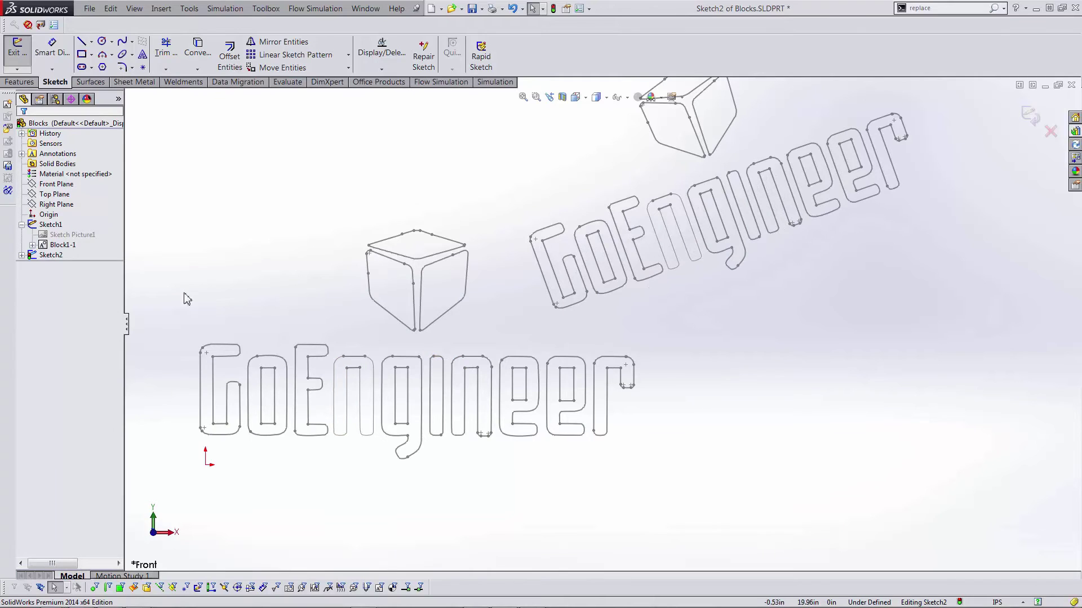
click(1026, 118)
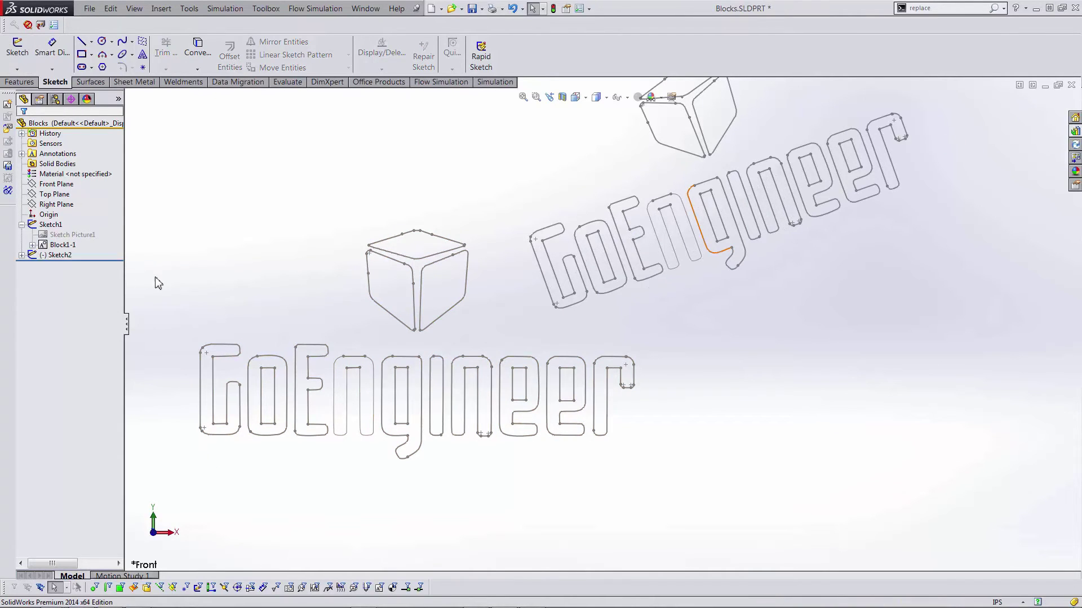
click(57, 245)
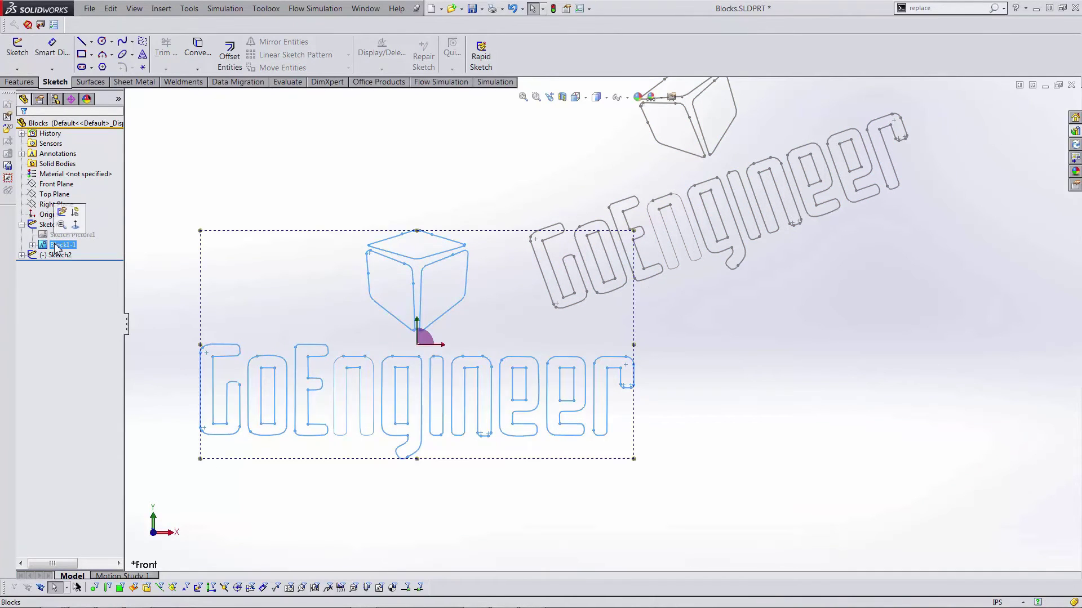
click(67, 216)
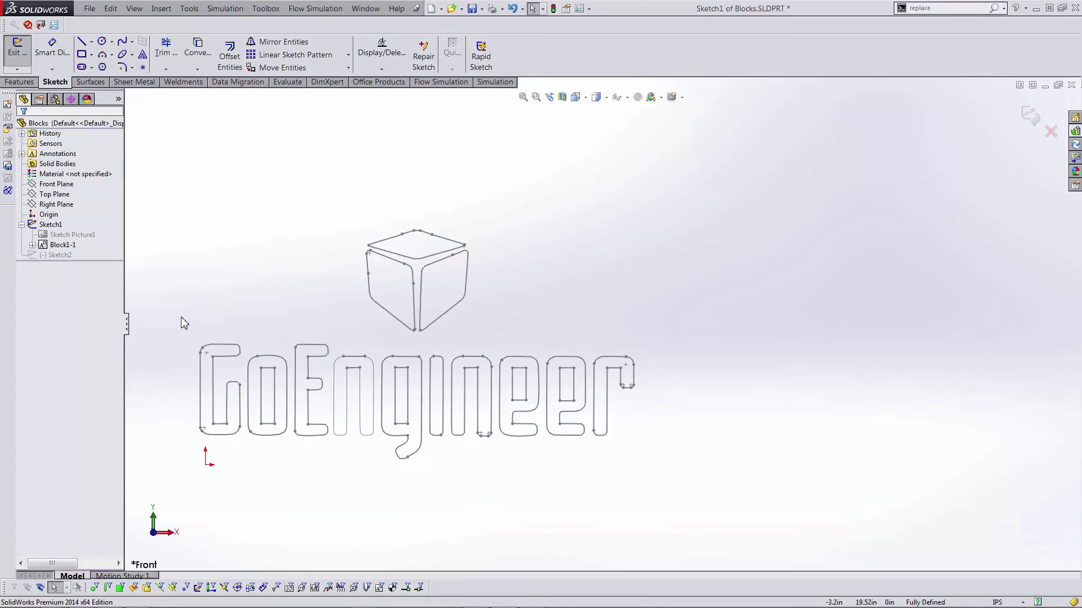
Step: Explode Block1-1, then exit the sketch discarding the changes
click(62, 245)
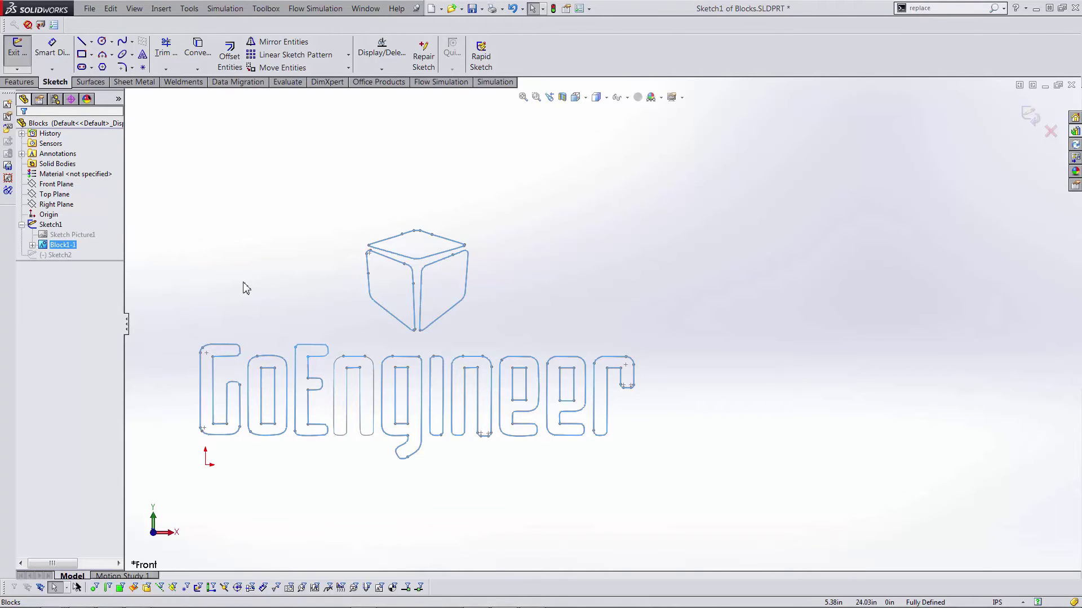
click(7, 179)
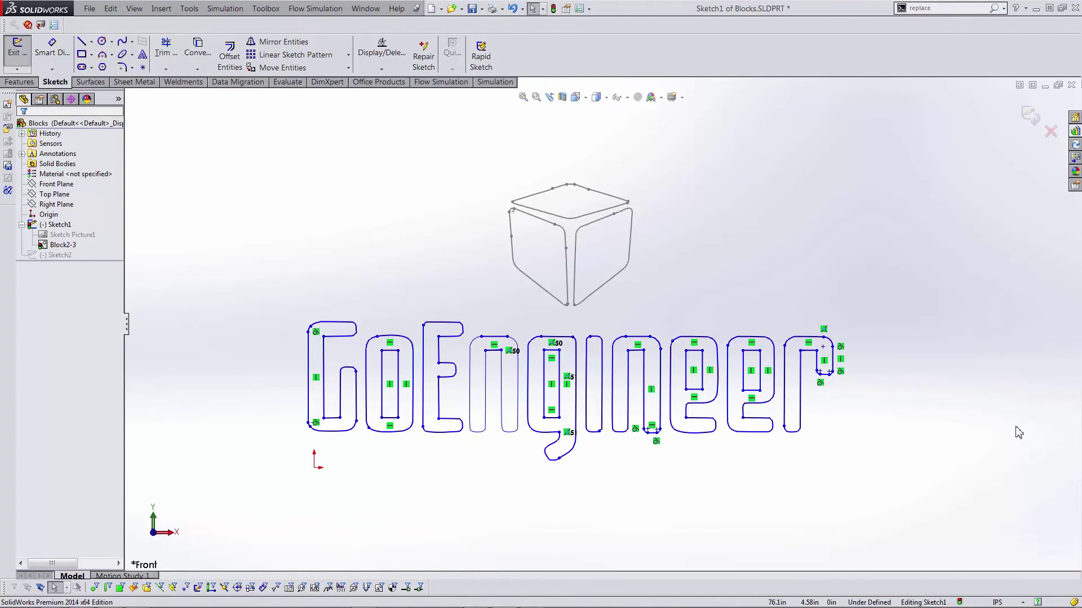
click(1050, 132)
click(581, 326)
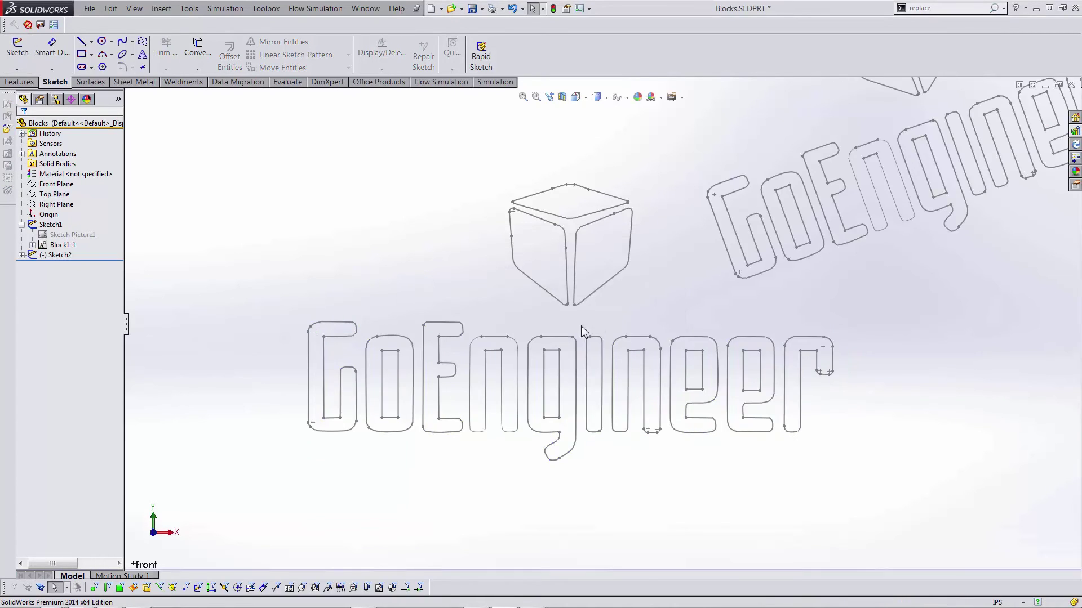
Step: Create a new drawing from the Drawing template on an A (ANSI) Landscape sheet
key(f)
click(90, 9)
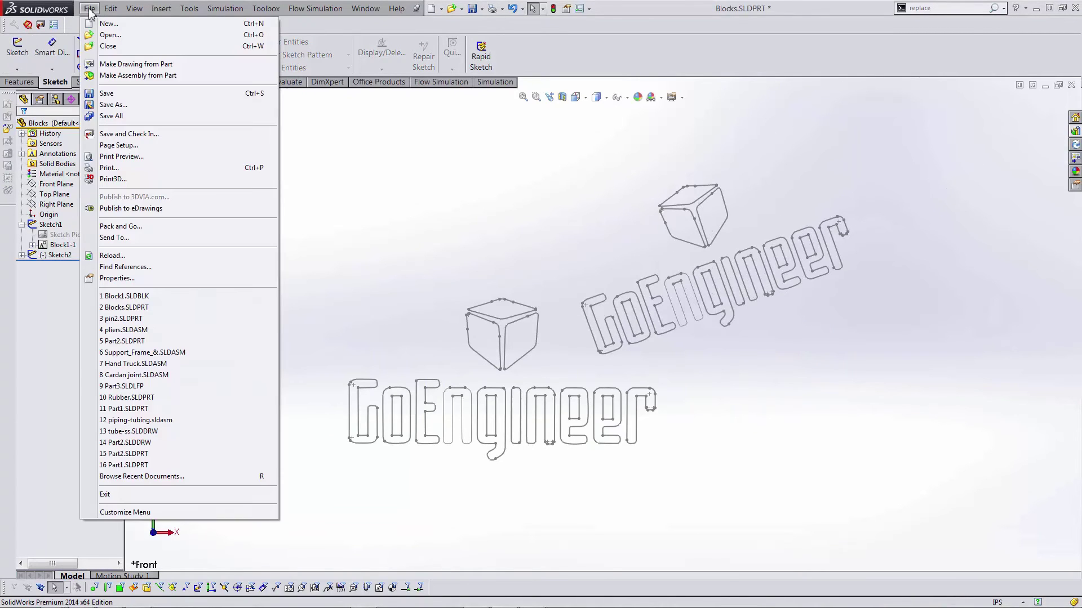
click(110, 24)
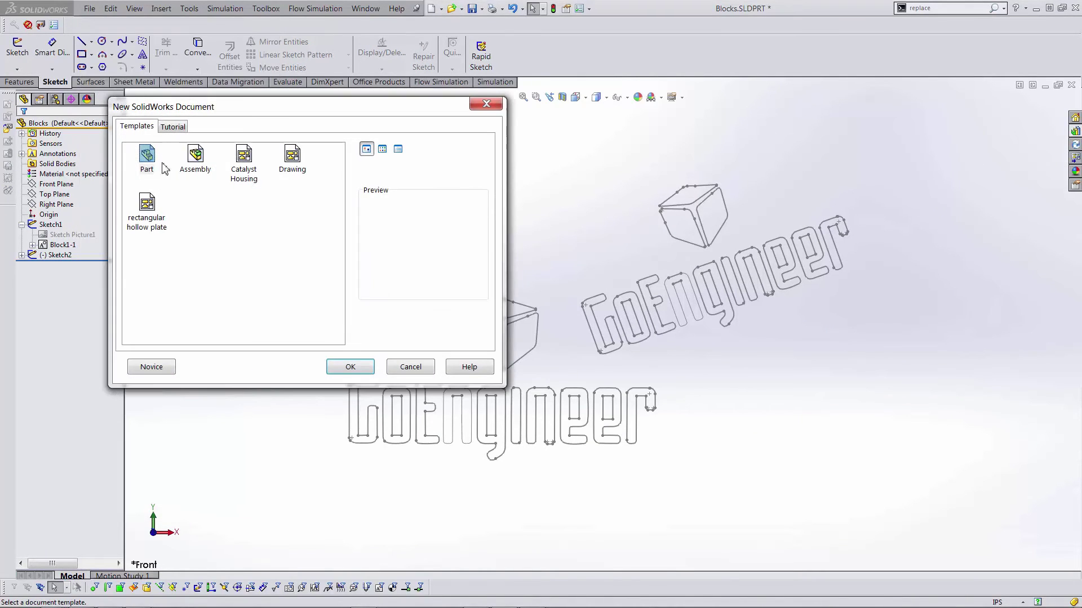
click(283, 159)
click(353, 367)
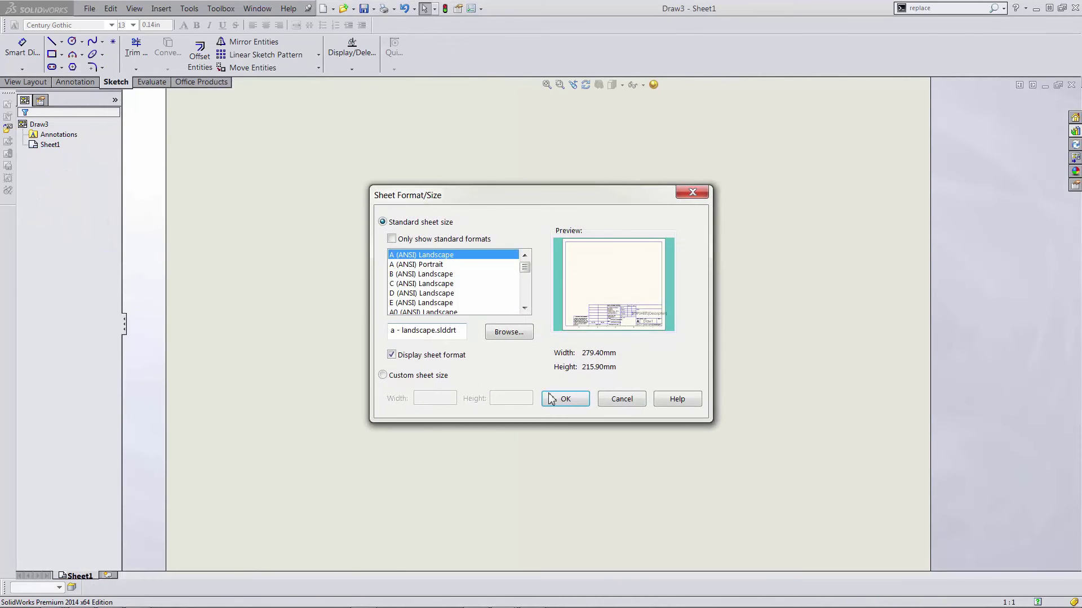
click(551, 399)
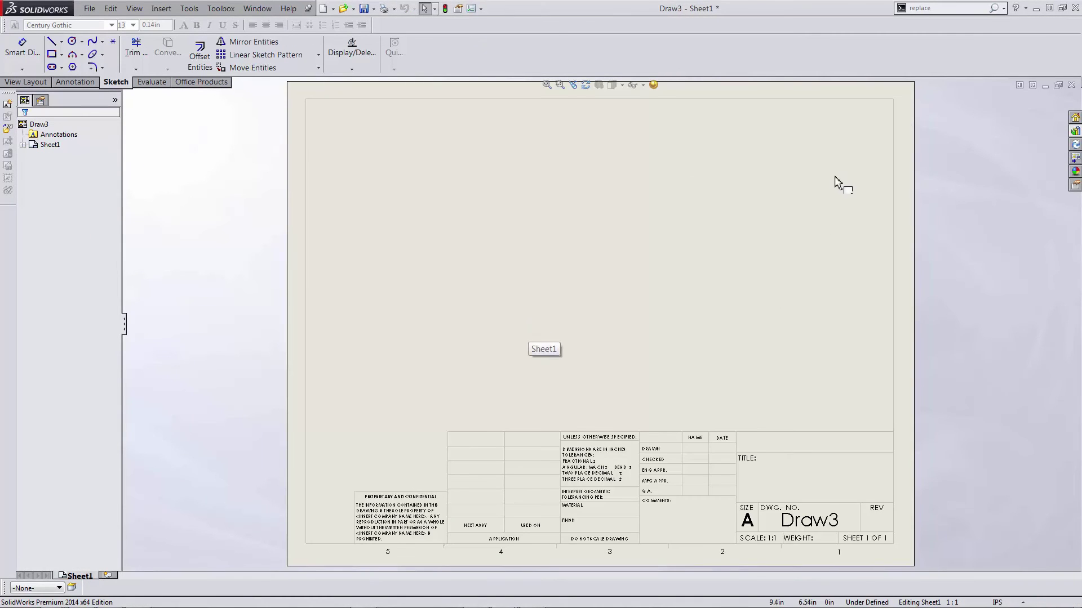
Step: In the sheet format, insert Block1 at 0.1 scale just above the title block
right_click(463, 283)
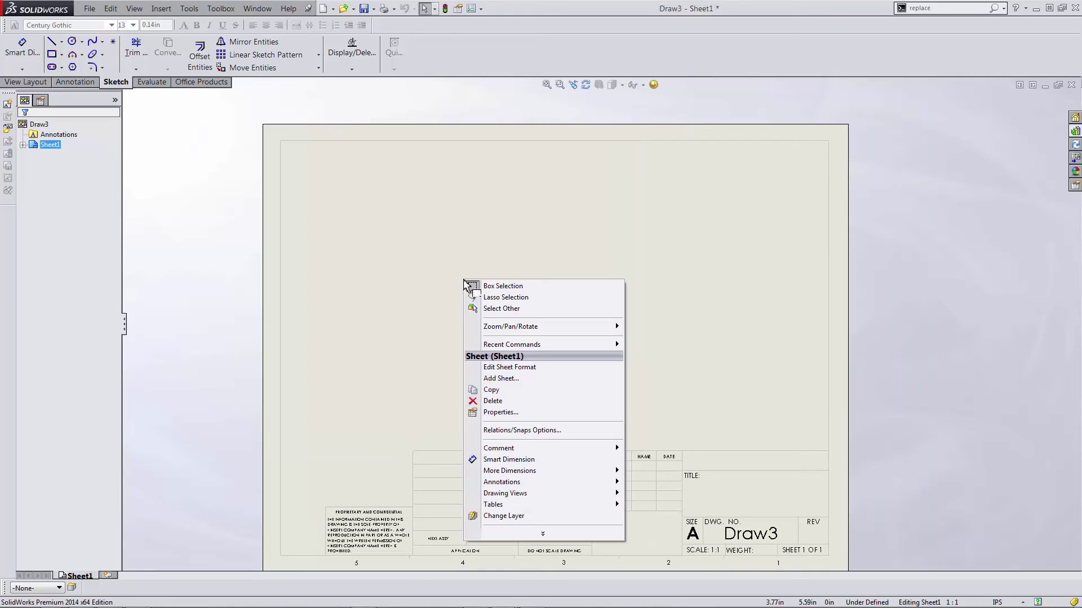
click(509, 368)
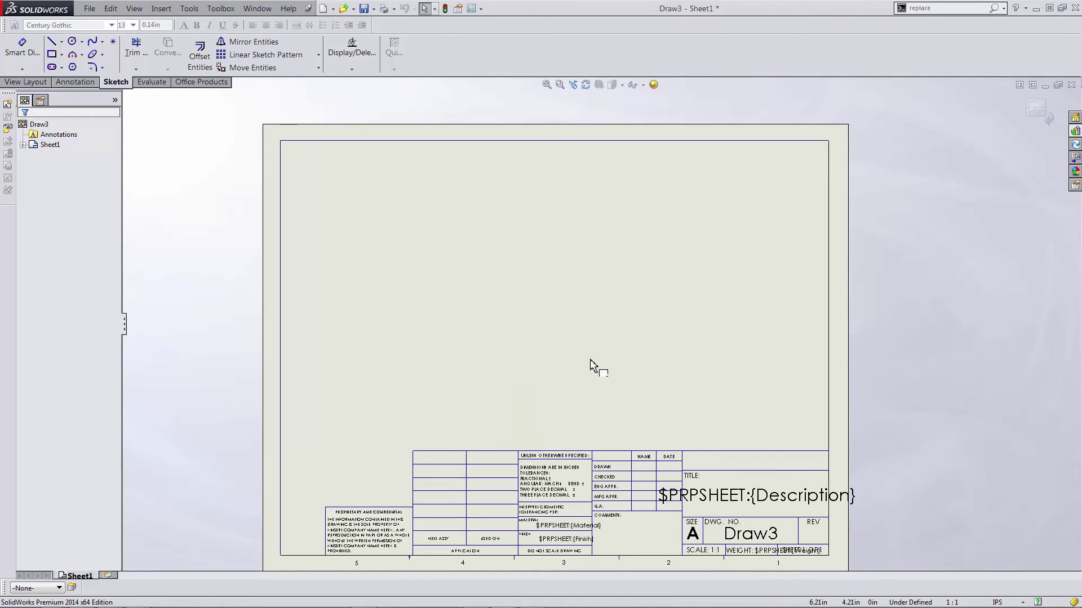
click(1075, 131)
drag(972, 310, 524, 357)
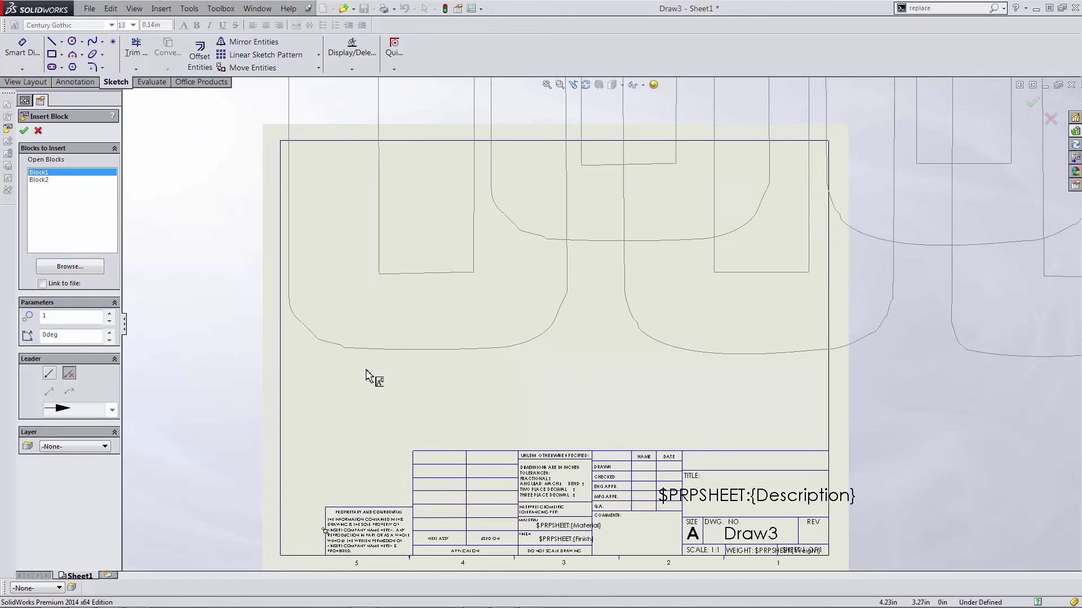
click(109, 321)
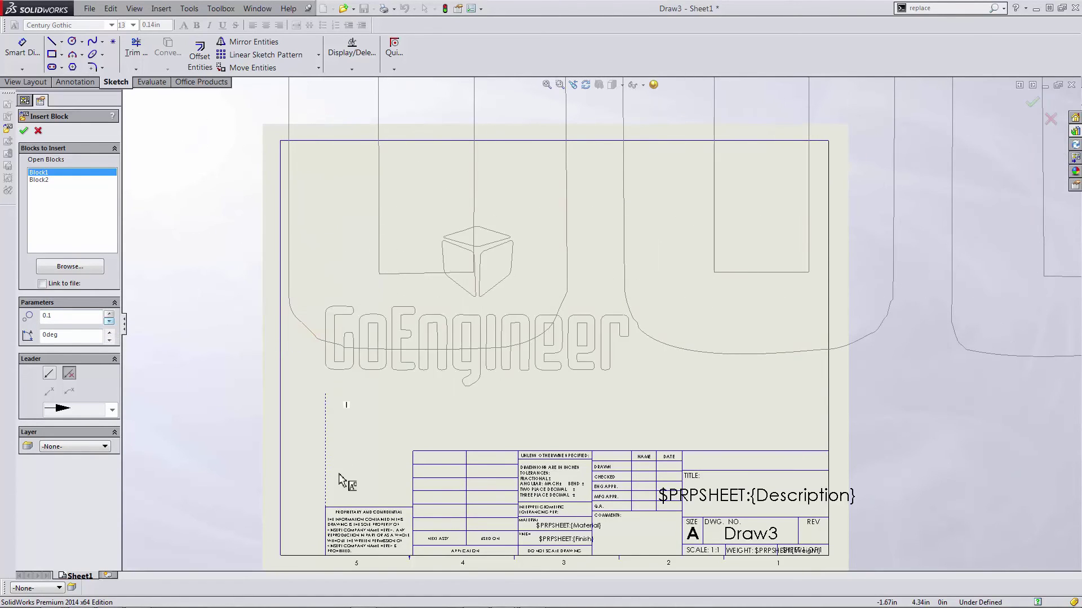
click(329, 448)
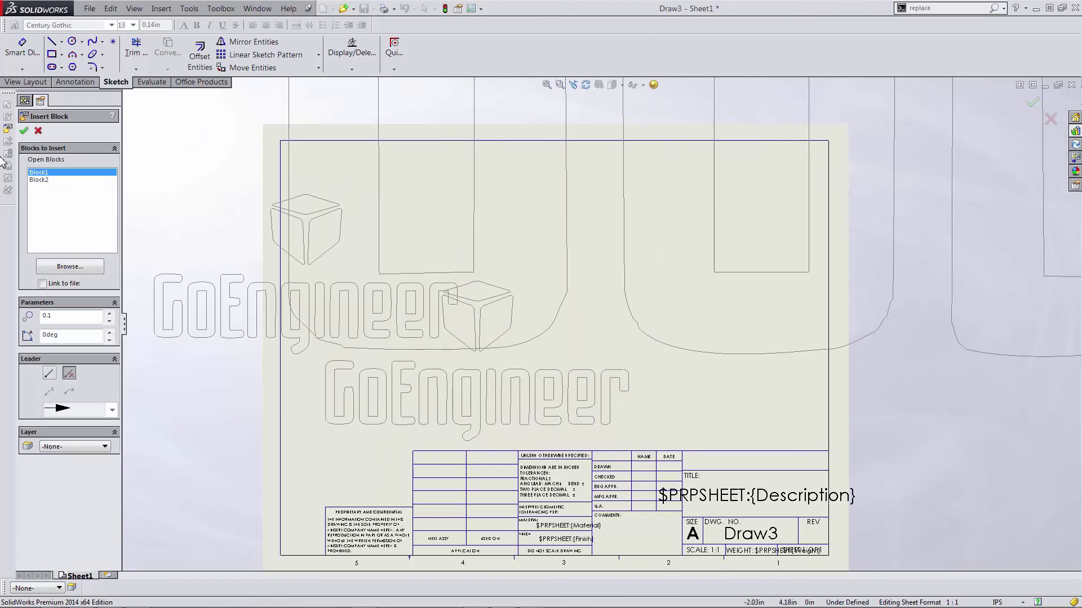
click(23, 133)
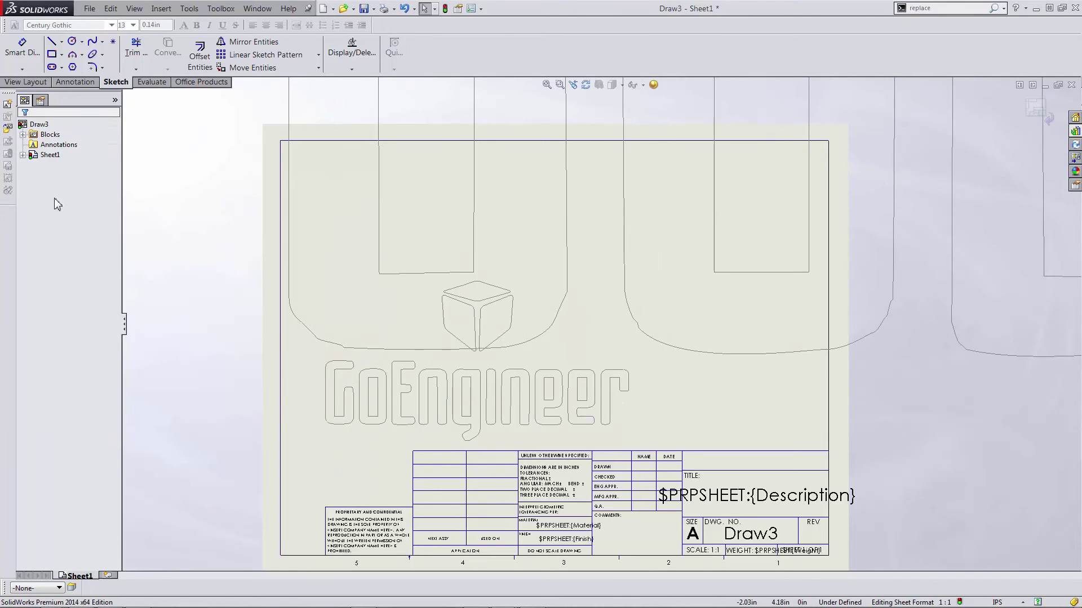
Step: Expand Sheet1 and Sheet Format1 in the tree and select the placed GoEngineer block
click(23, 155)
click(34, 165)
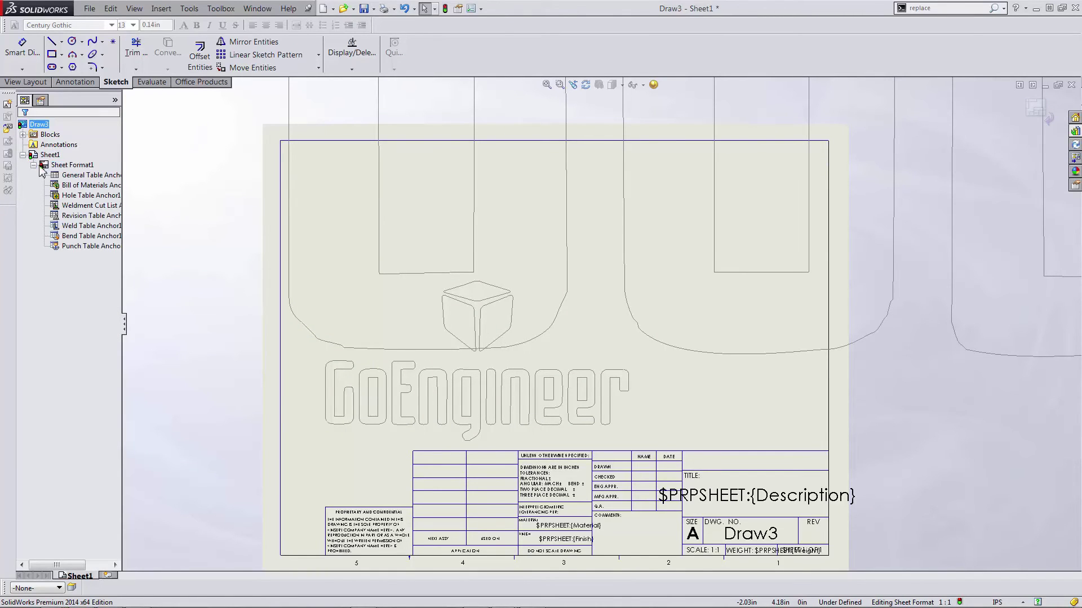
click(648, 337)
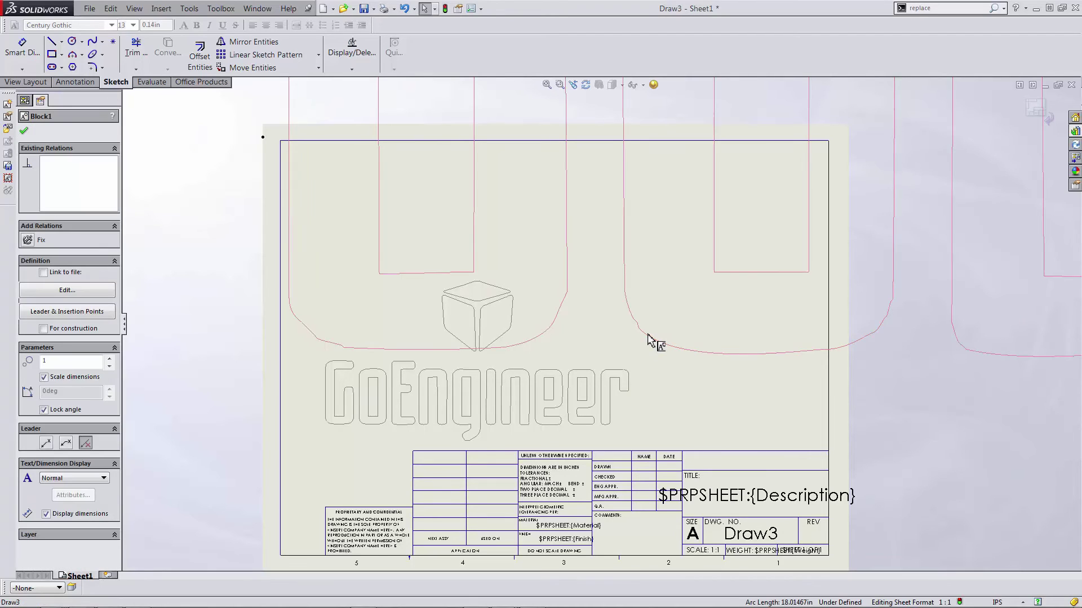
Step: Open the GoEngineer logo block Block1-2 in Edit Block mode and start Annotation > Area Hatch/Fill
key(Escape)
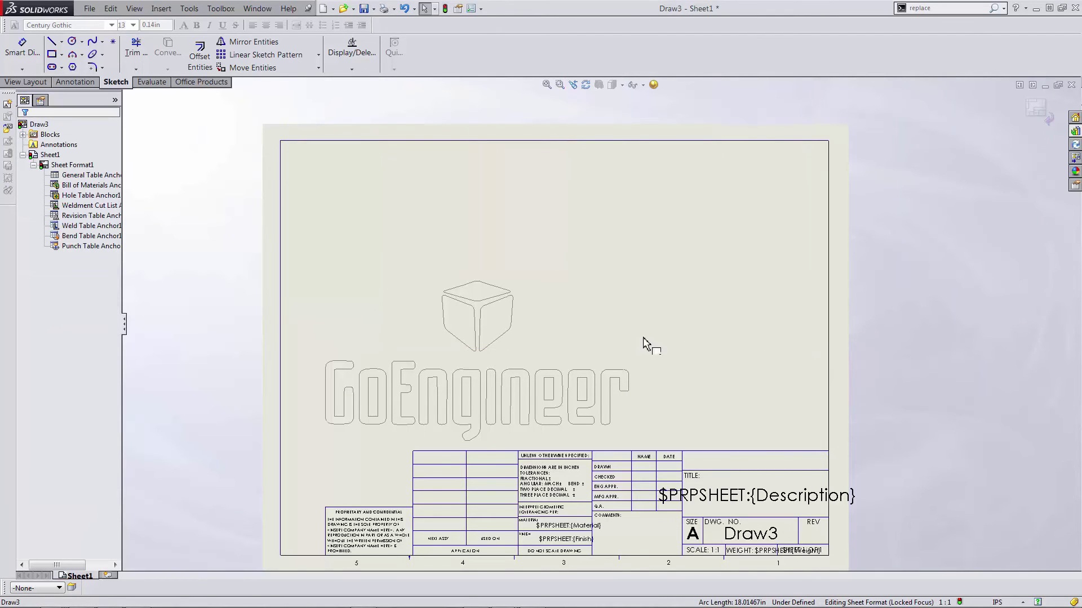
scroll(456, 371, down, 3)
scroll(457, 372, down, 2)
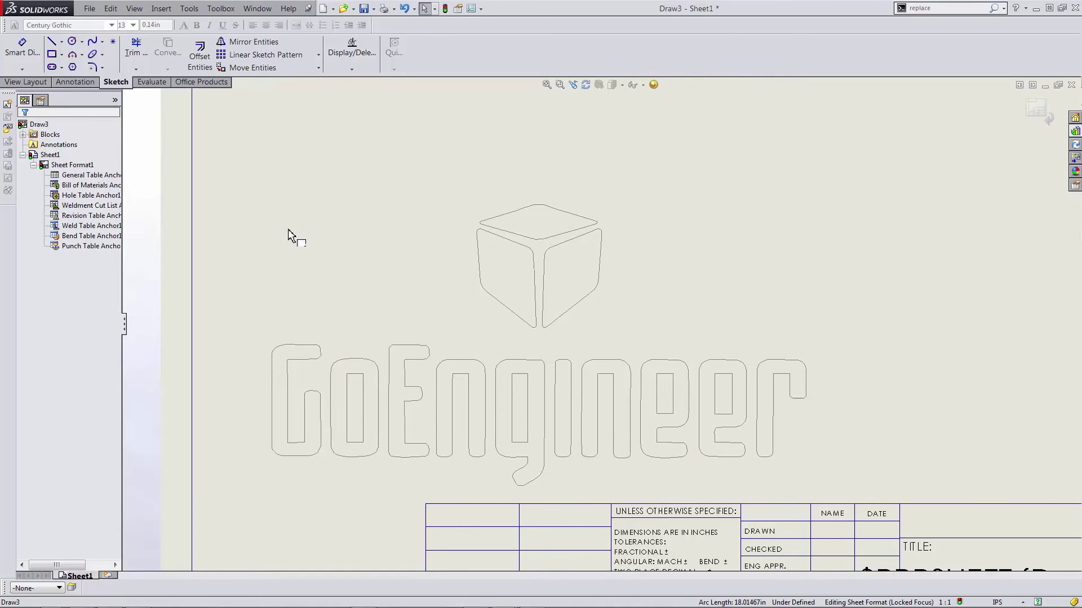
click(310, 349)
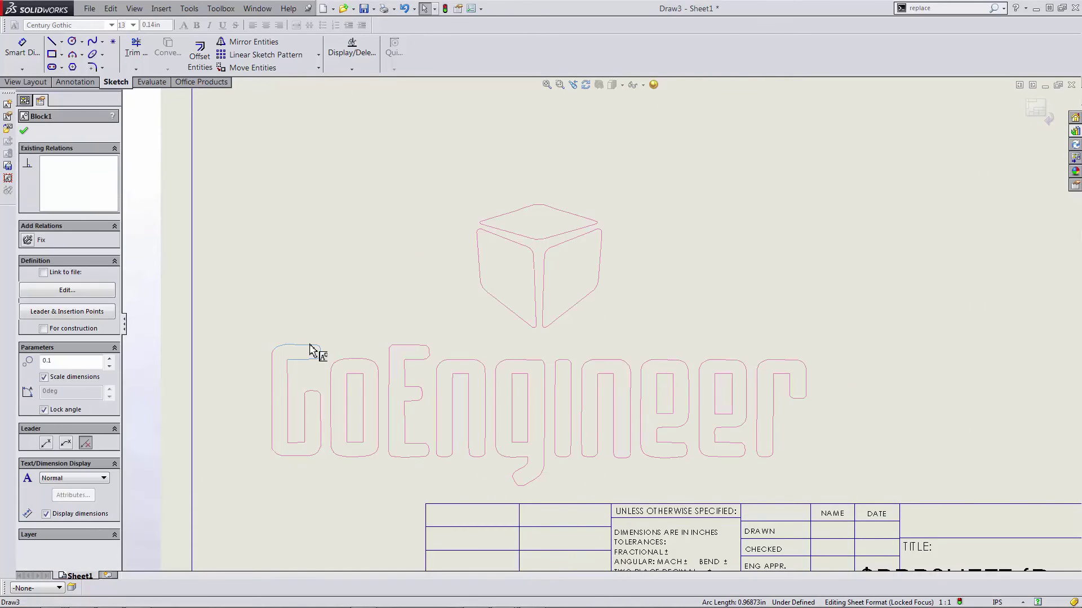
right_click(311, 349)
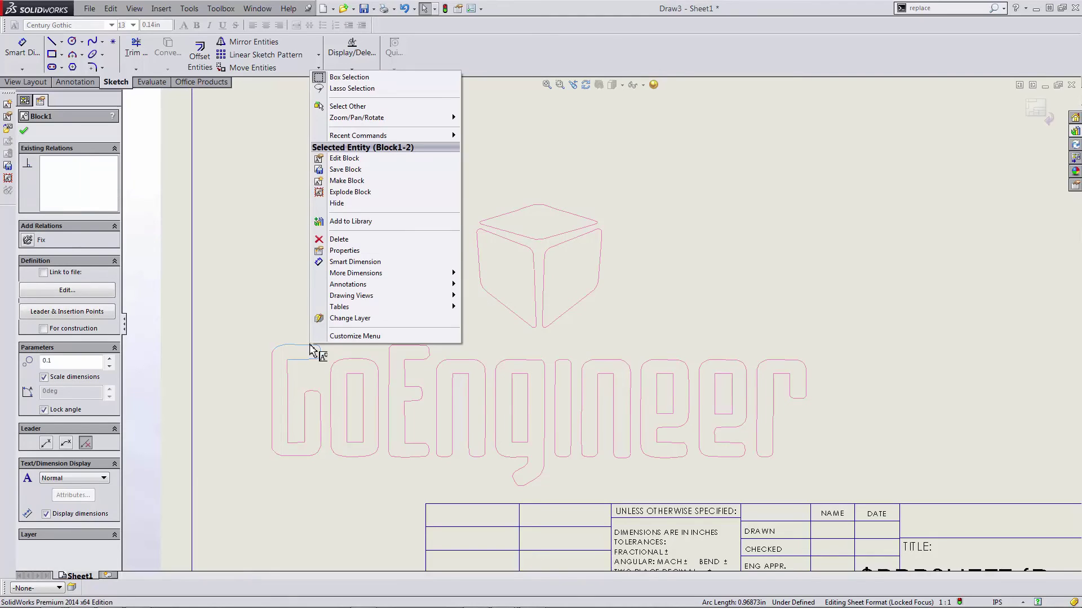
click(345, 160)
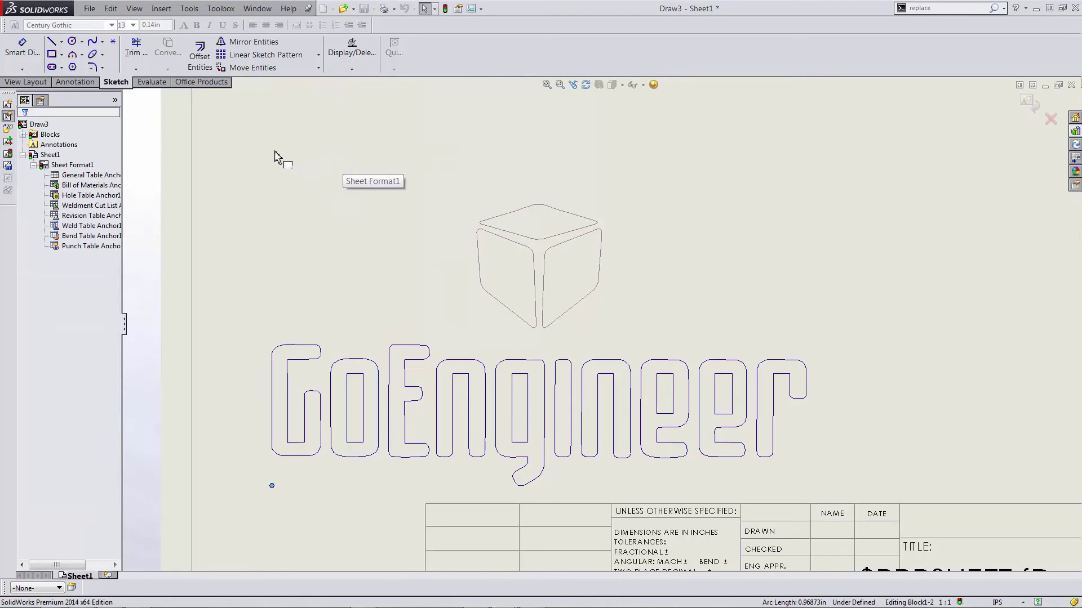
click(72, 82)
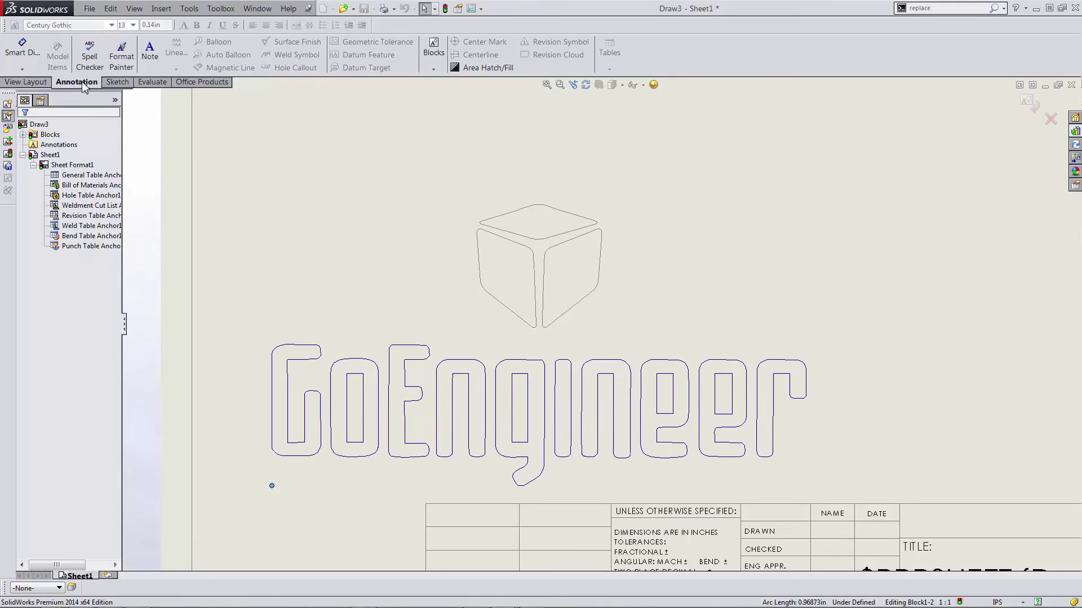
click(491, 72)
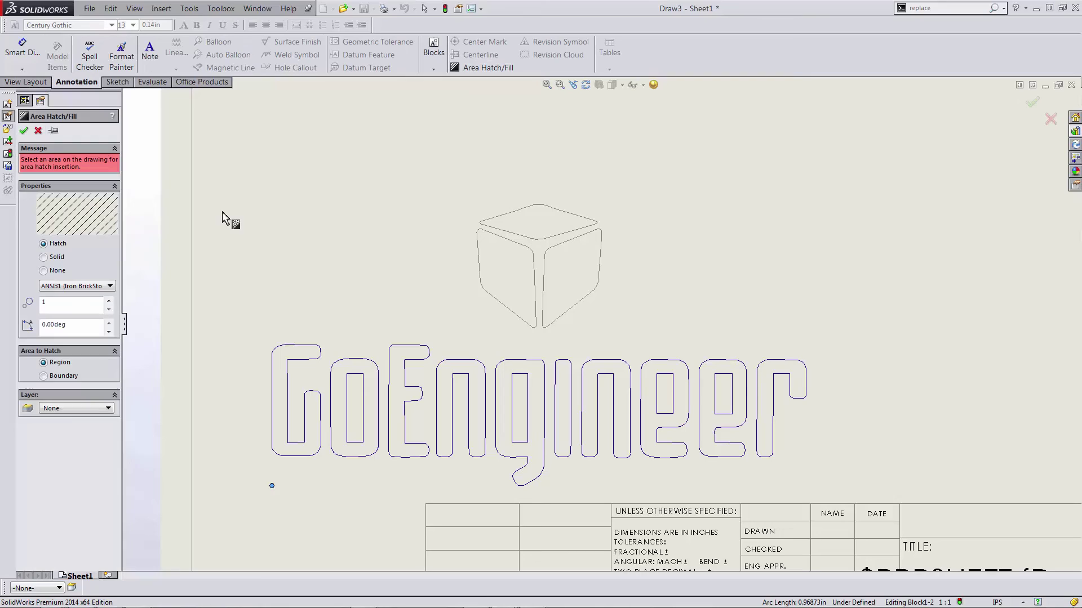
Step: Give the letter G a Solid fill by boundary box-selection, on layer -None-
click(44, 258)
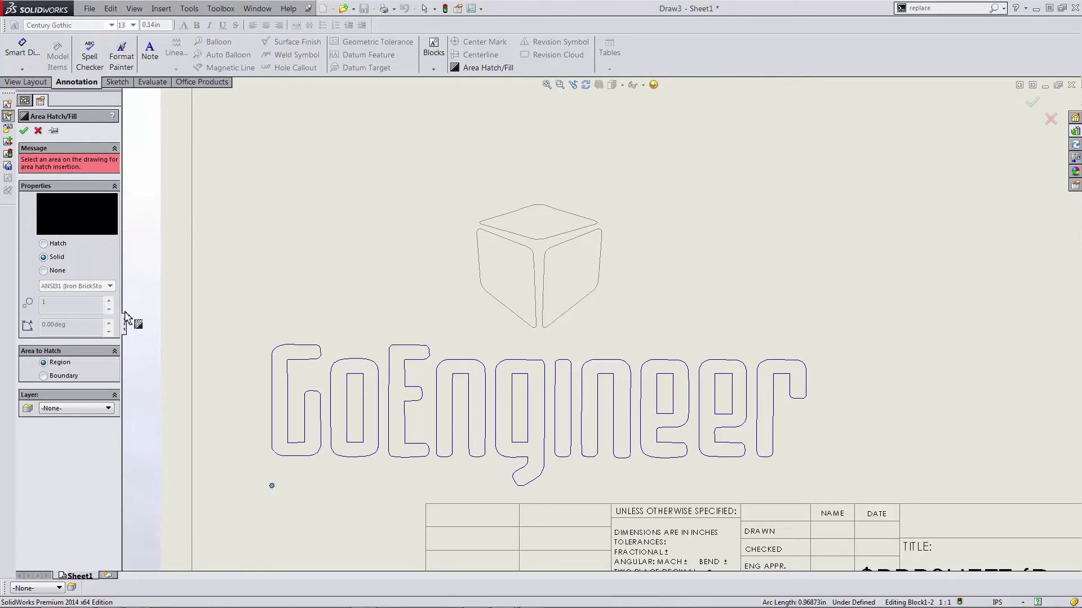
click(44, 338)
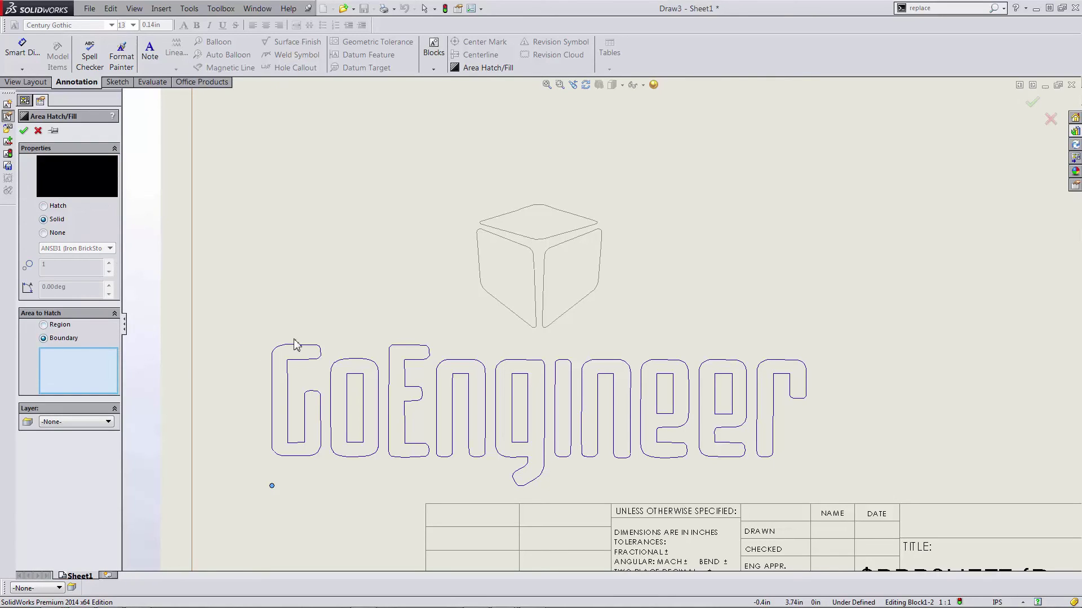
drag(257, 332, 333, 467)
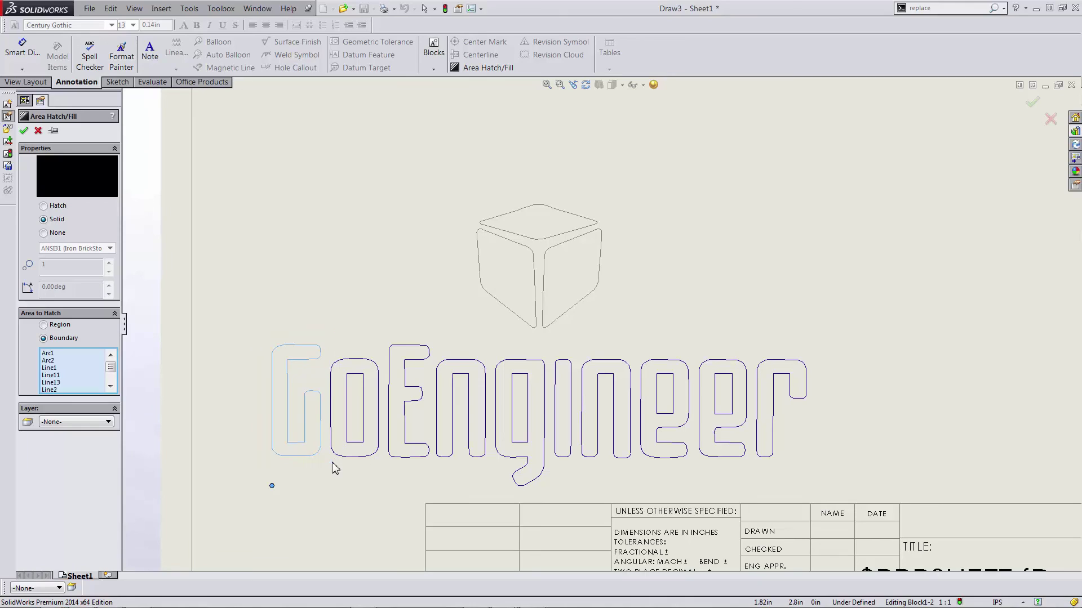
click(88, 426)
click(88, 427)
click(23, 130)
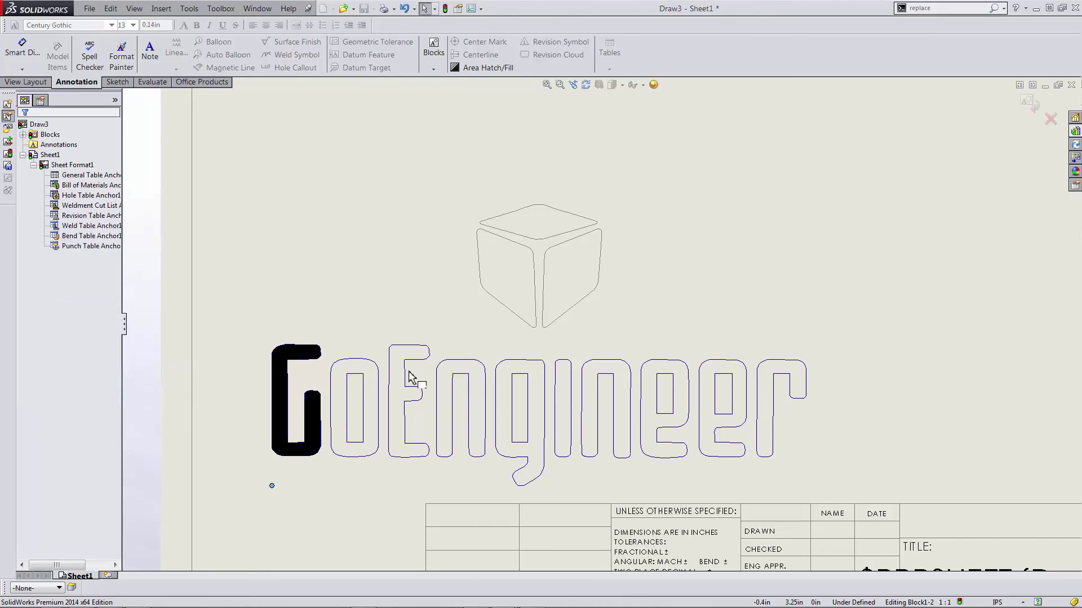
click(349, 489)
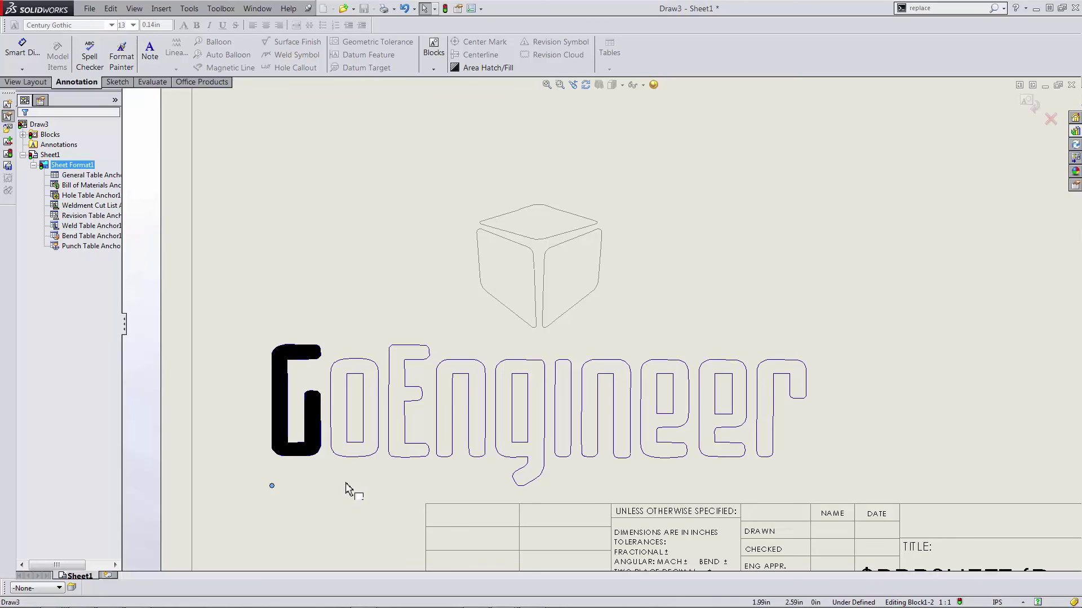